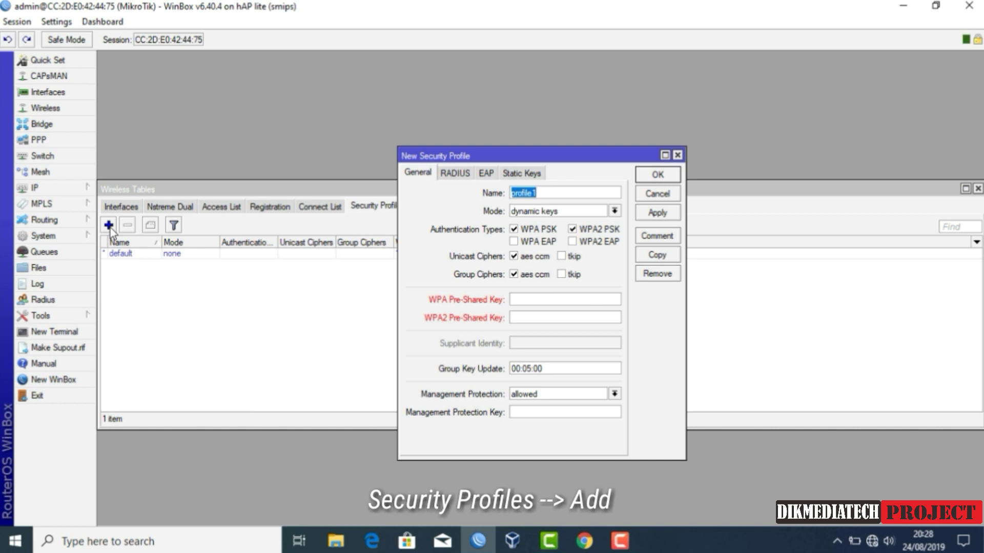
Step: Name the new security profile 'dikmediatech' and confirm its mode stays dynamic keys
type("dikmediatech")
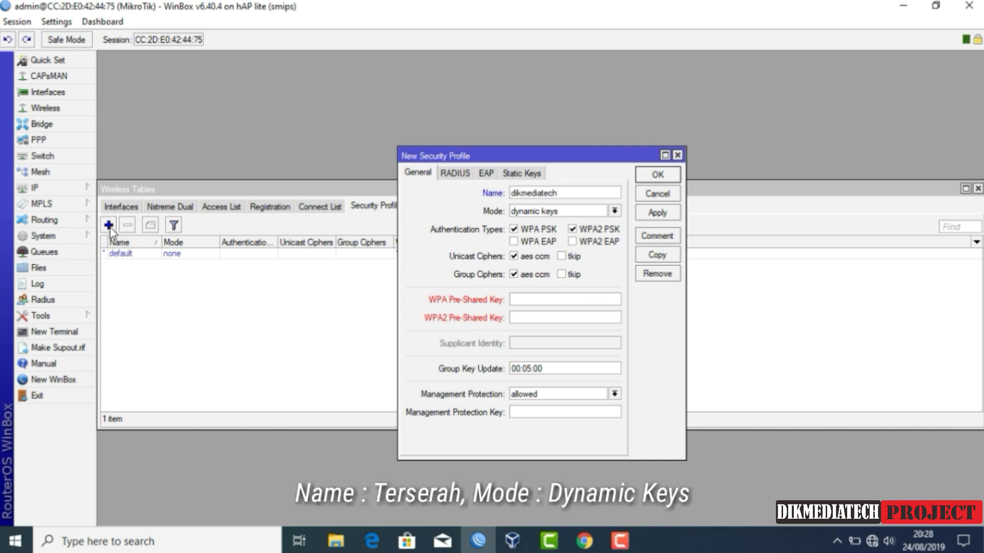
left_click(541, 211)
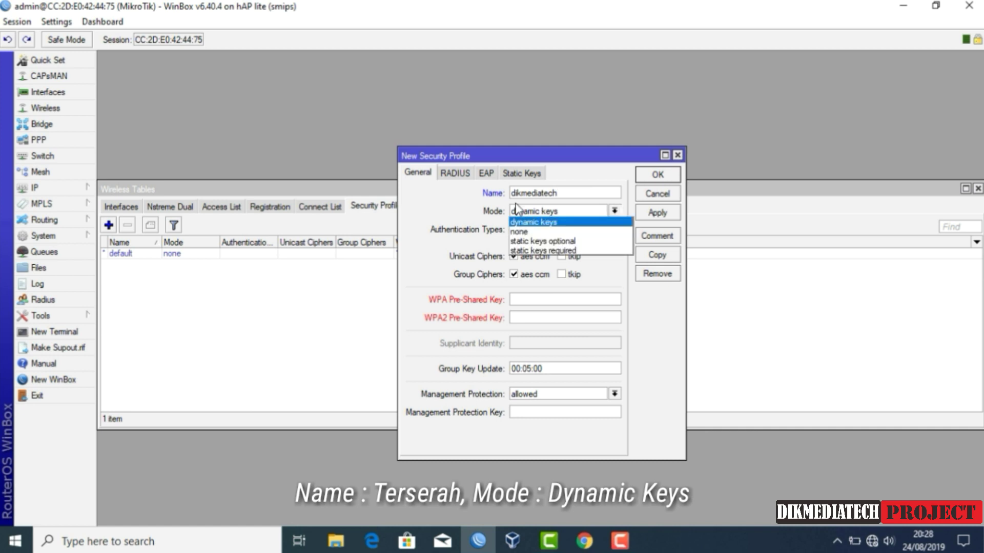
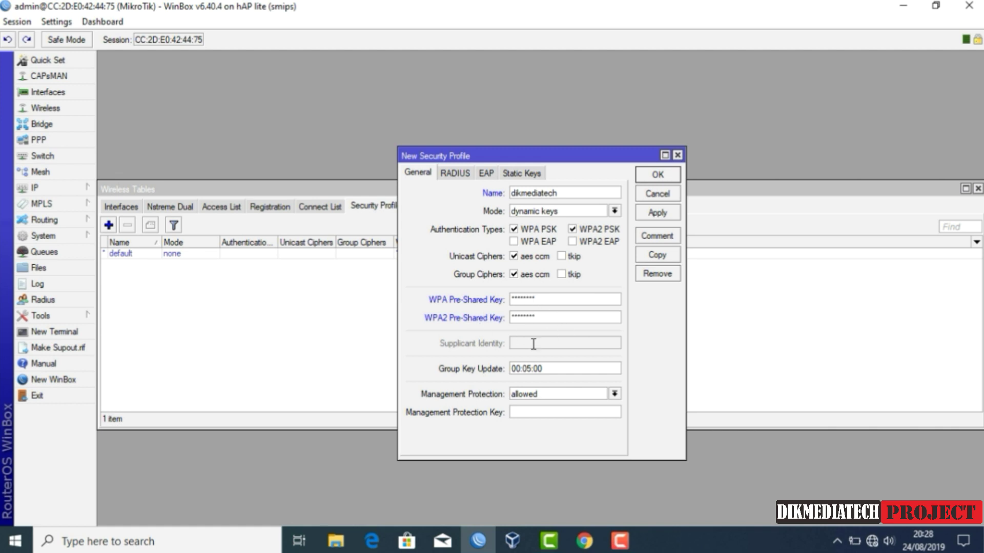
Step: Enter the WPA/WPA2 pre-shared key and save the dikmediatech security profile
left_click(659, 213)
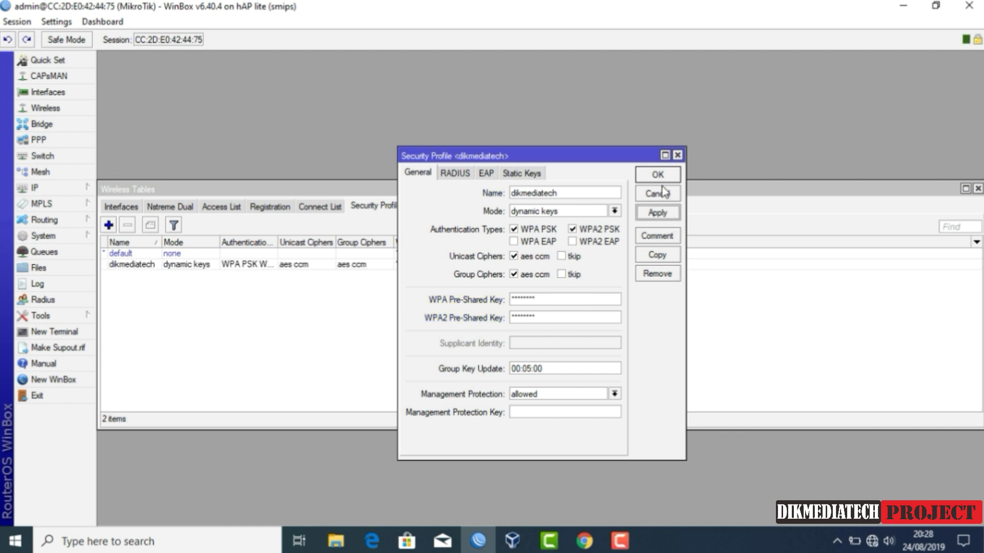
left_click(661, 176)
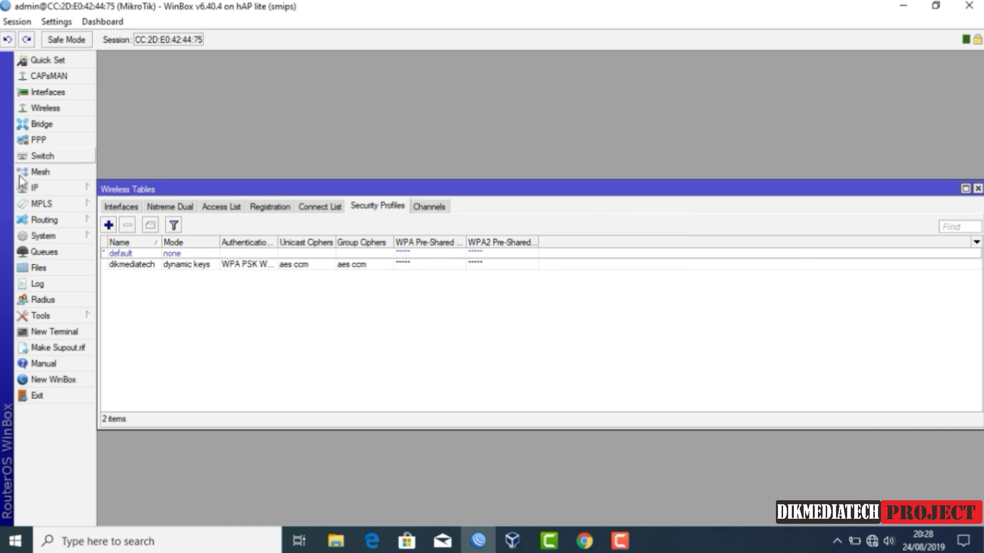
Step: Open the wlan1 interface settings from the Interfaces list and keep Mode as station
left_click(50, 94)
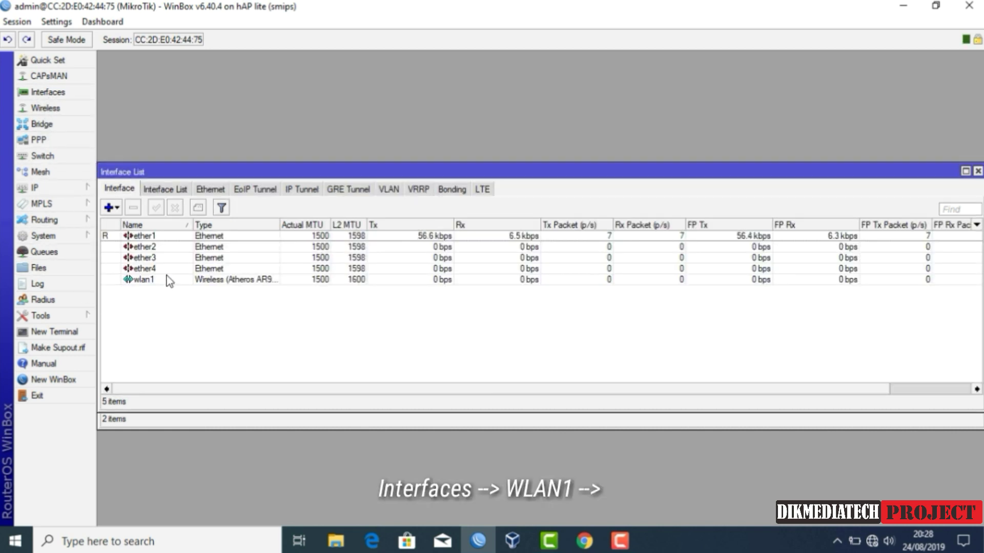
double_click(144, 280)
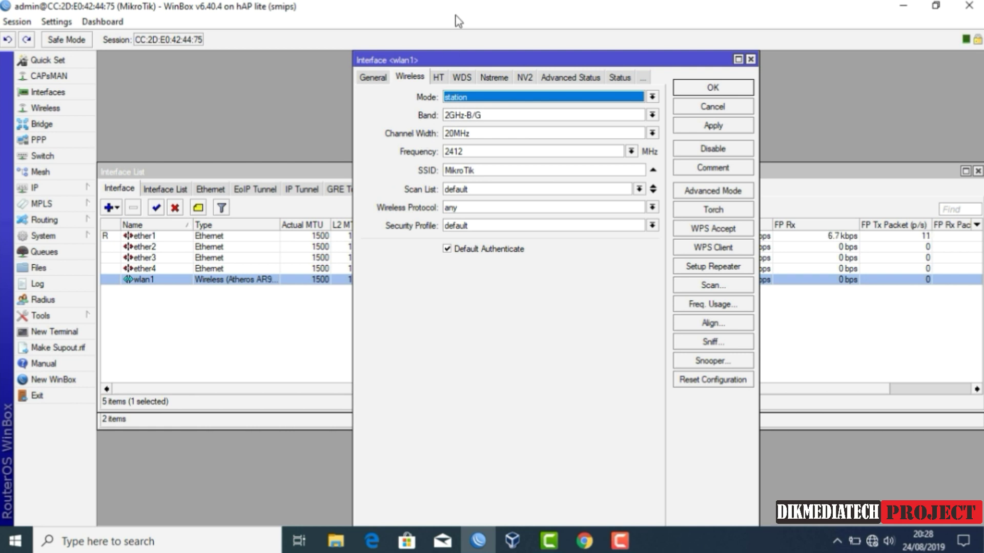
left_click(467, 97)
left_click(455, 96)
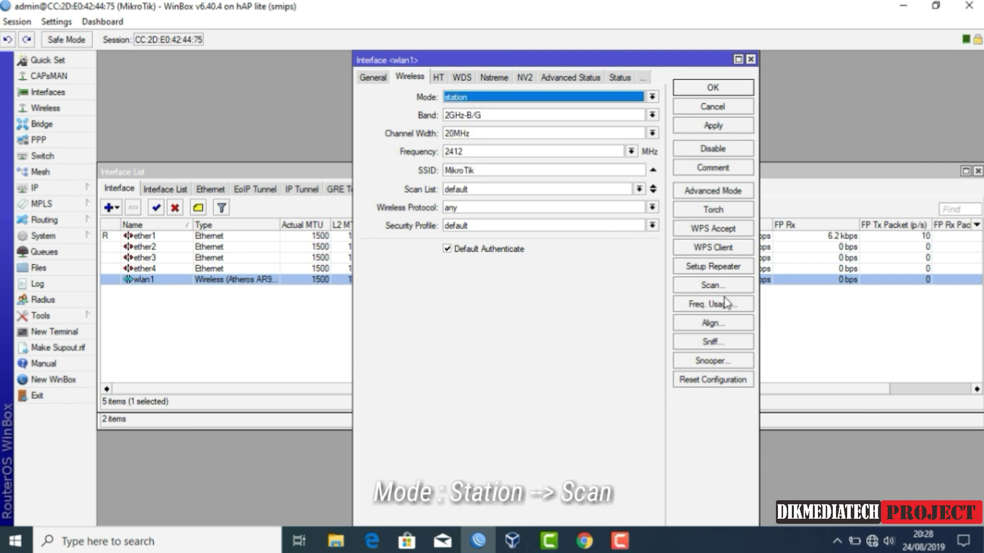
Step: Scan with wlan1 and connect it to the single access point found
left_click(716, 287)
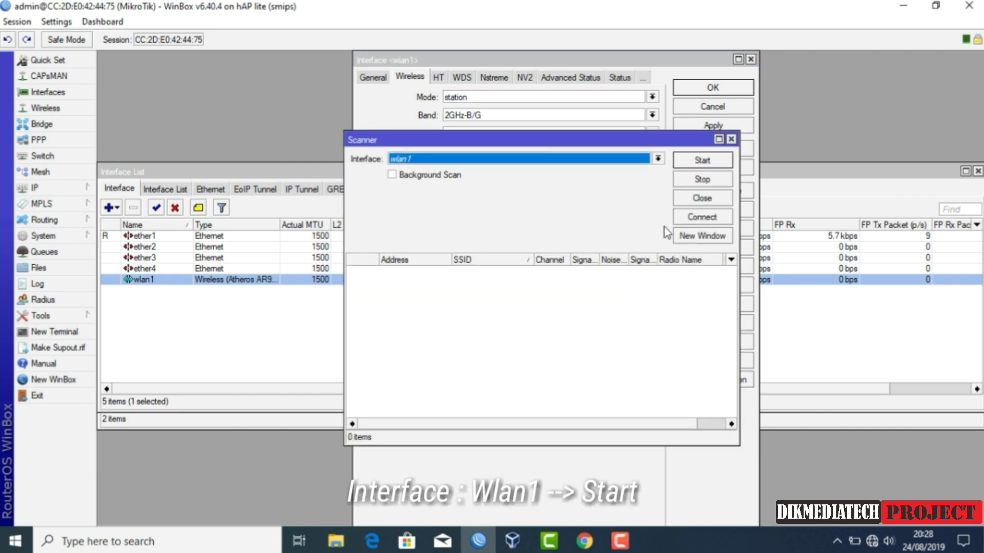
left_click(610, 162)
left_click(518, 168)
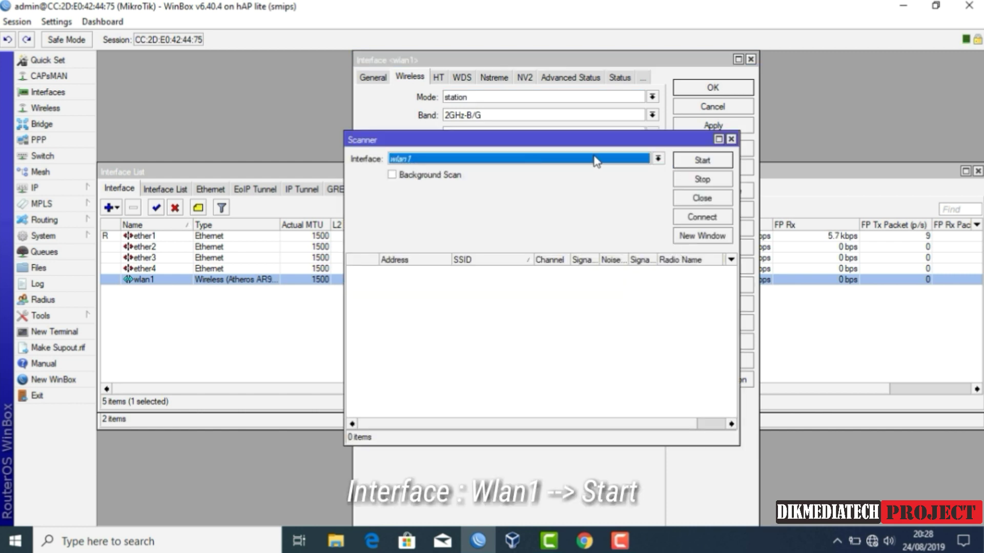
left_click(704, 163)
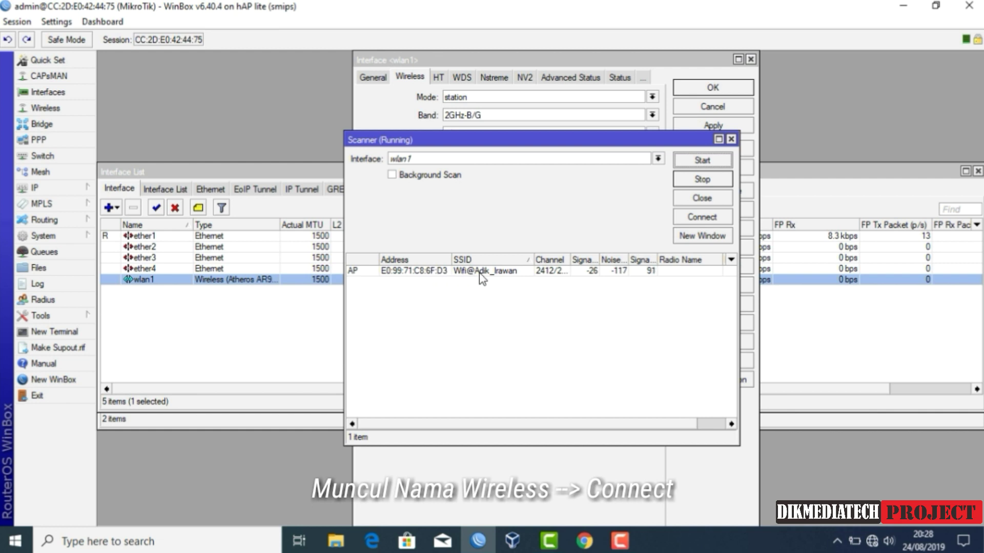
left_click(416, 273)
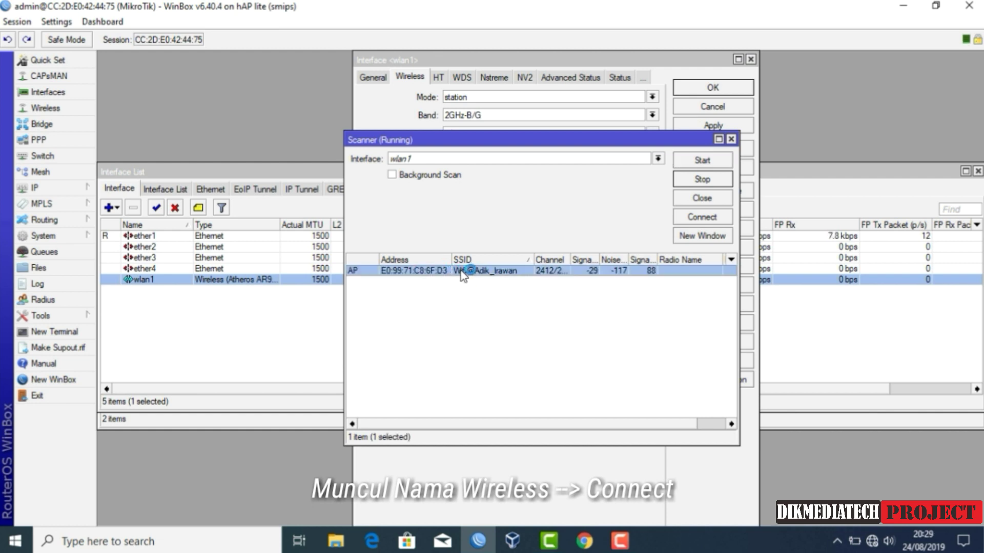
left_click(701, 217)
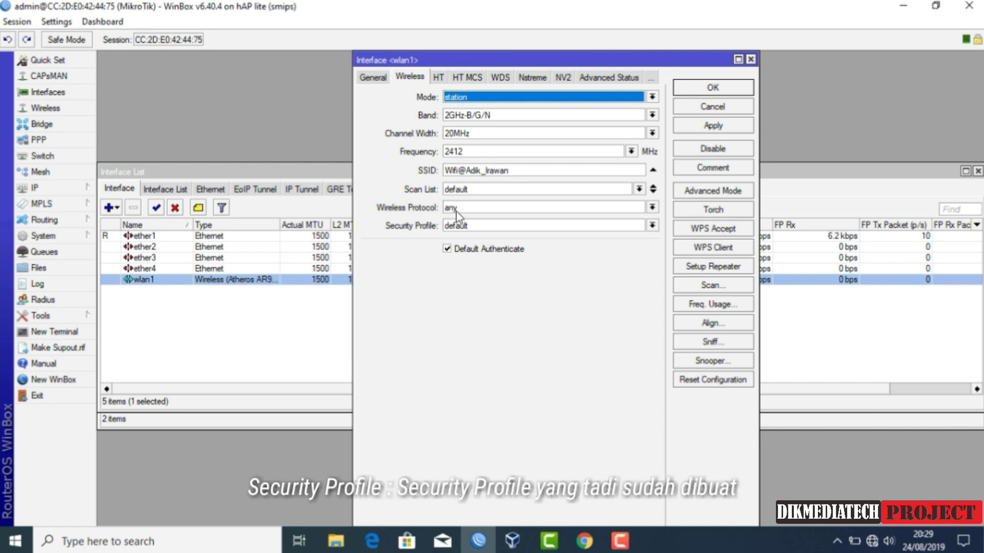
Step: Set wlan1's Security Profile to dikmediatech, apply and close the settings
left_click(469, 226)
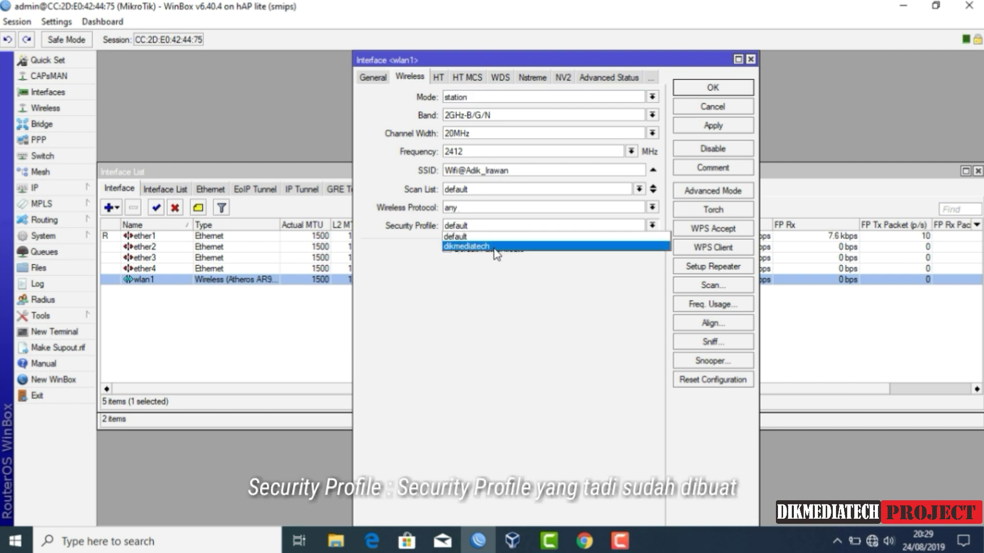
left_click(462, 247)
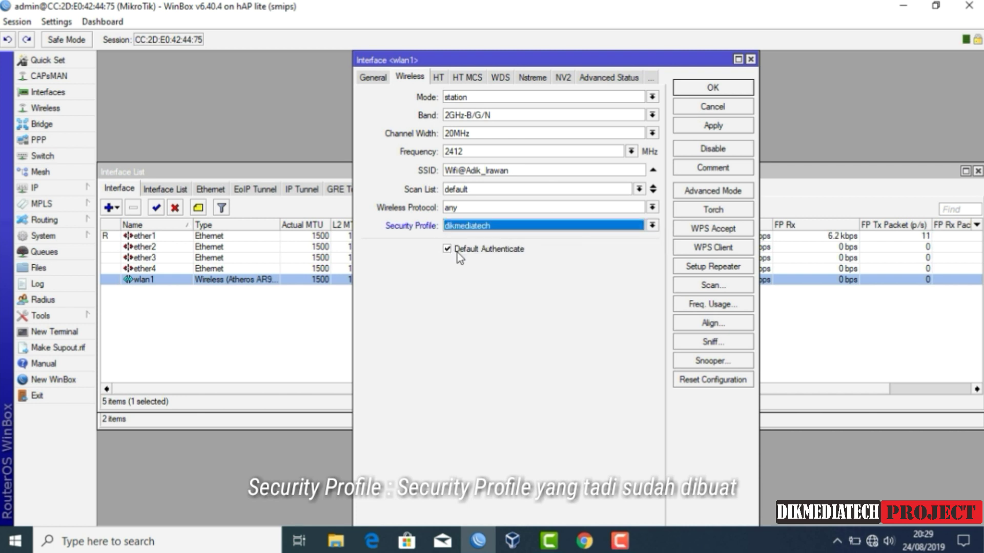
left_click(710, 125)
left_click(716, 88)
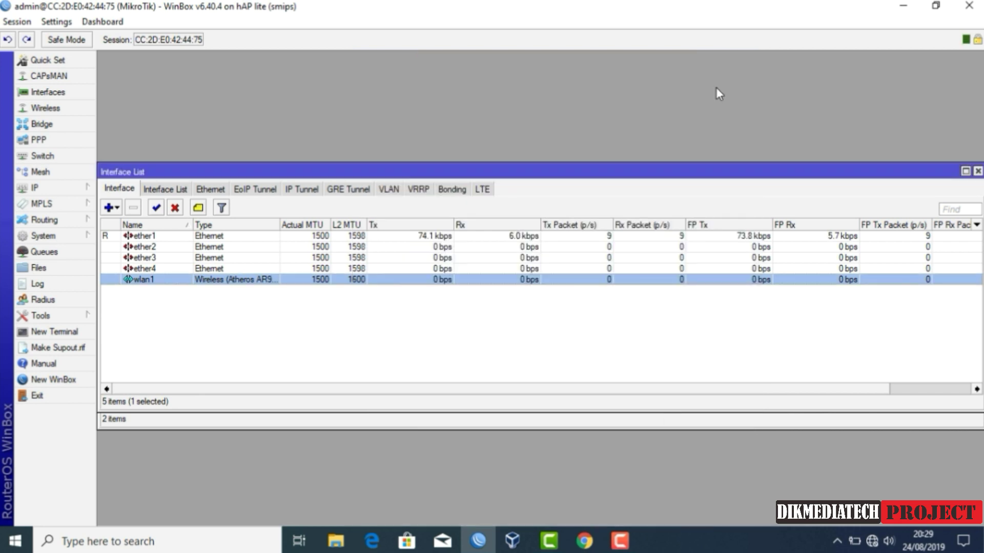
Step: Add IP address 192.168.10.1/24 on interface ether1 in the Address List
left_click(51, 189)
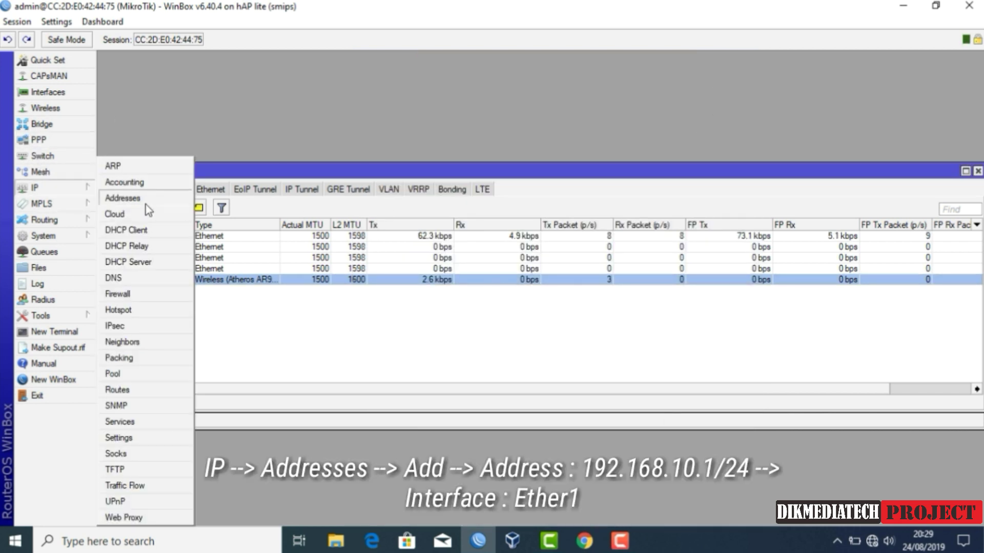
left_click(135, 196)
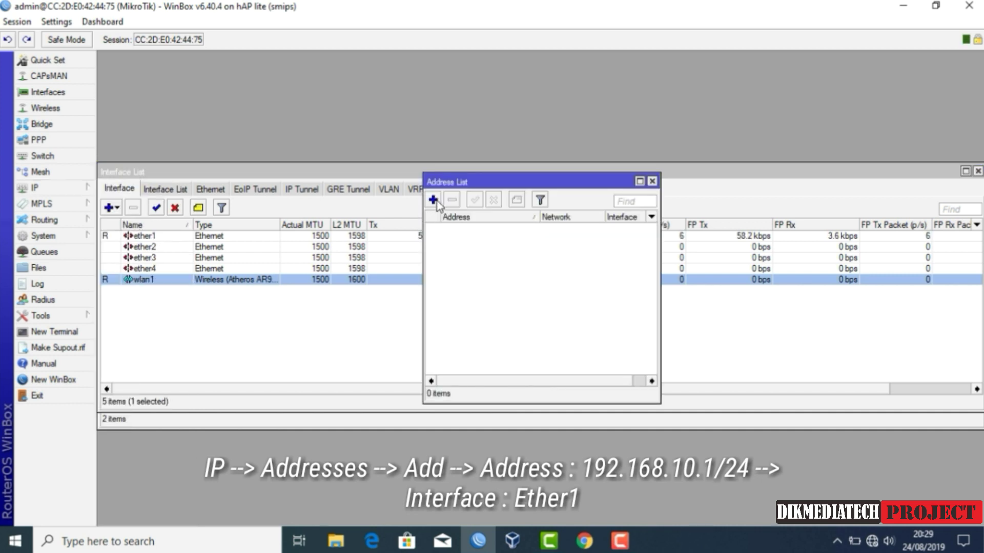
left_click(434, 201)
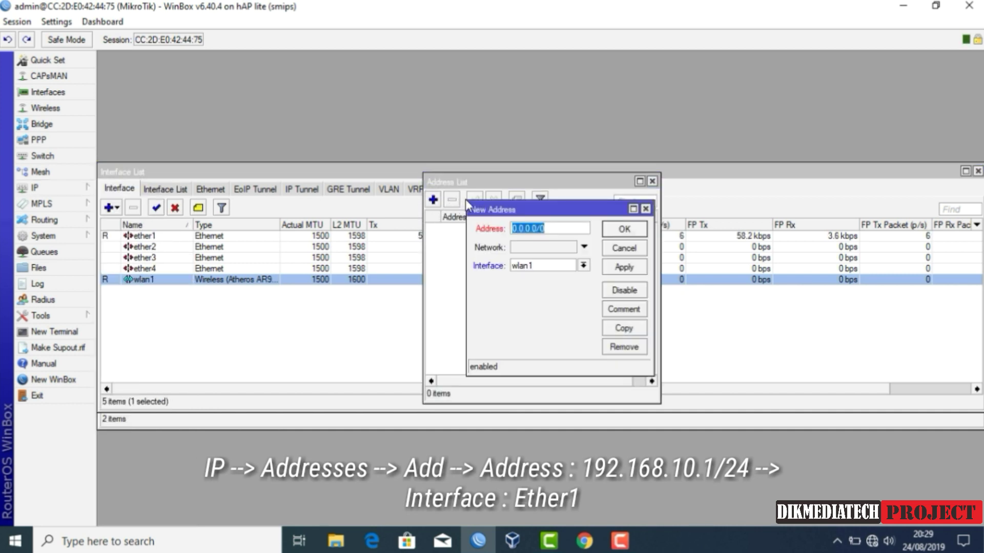
type("192.16")
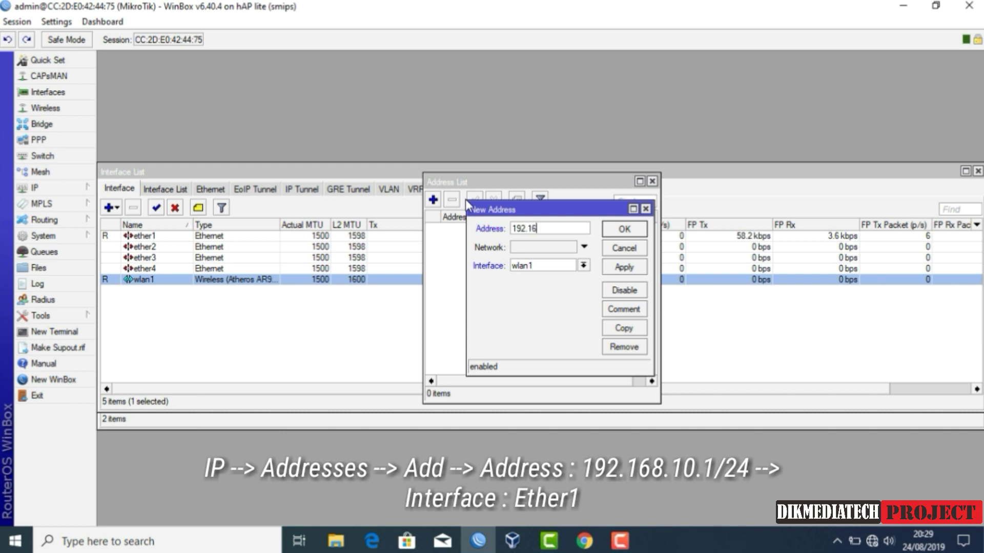
type("8.10.1")
left_click(549, 266)
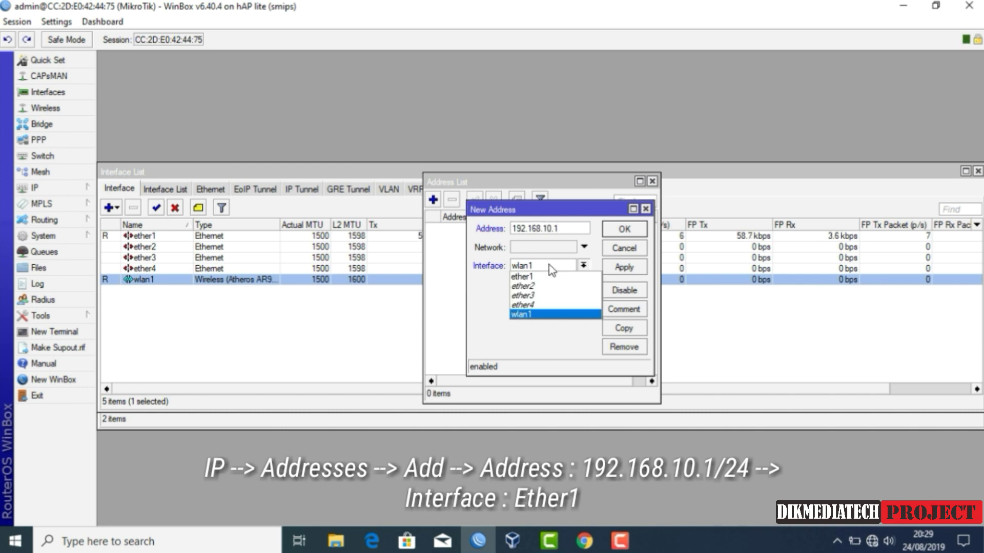
left_click(523, 277)
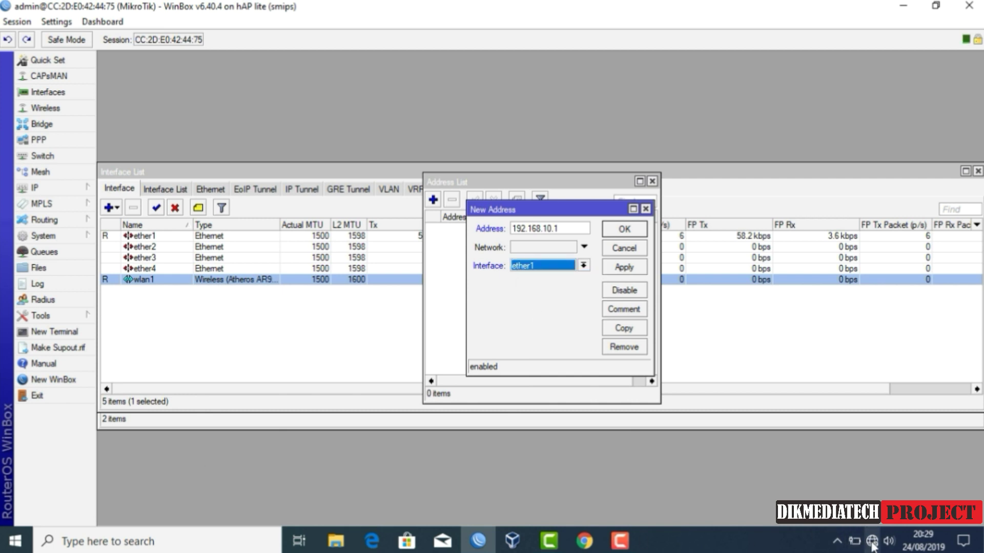
left_click(624, 267)
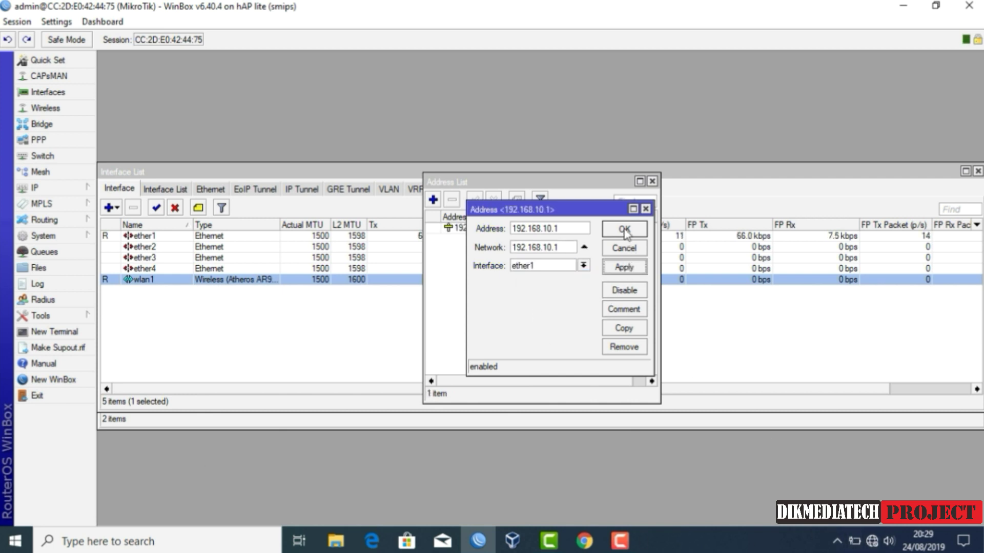
left_click(568, 228)
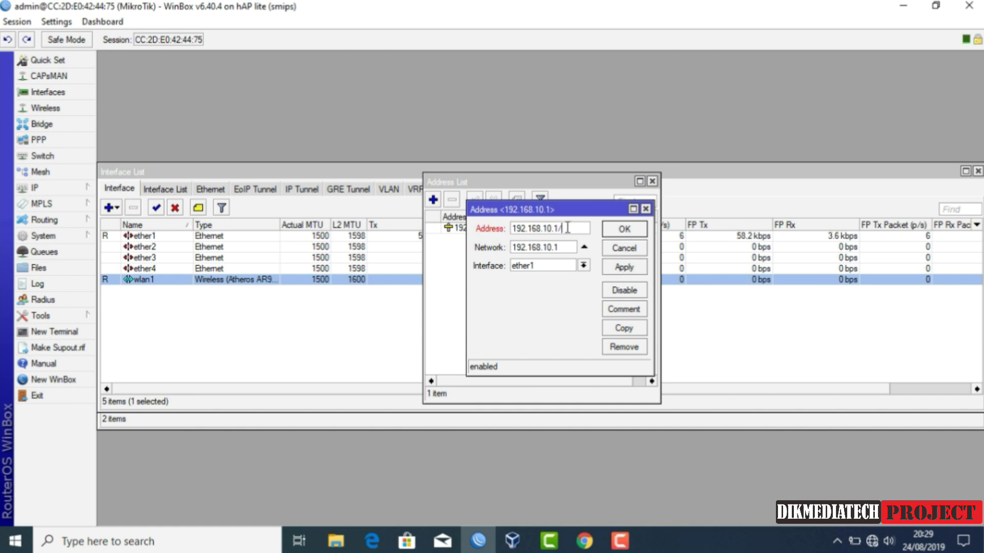
type("/24")
left_click(626, 268)
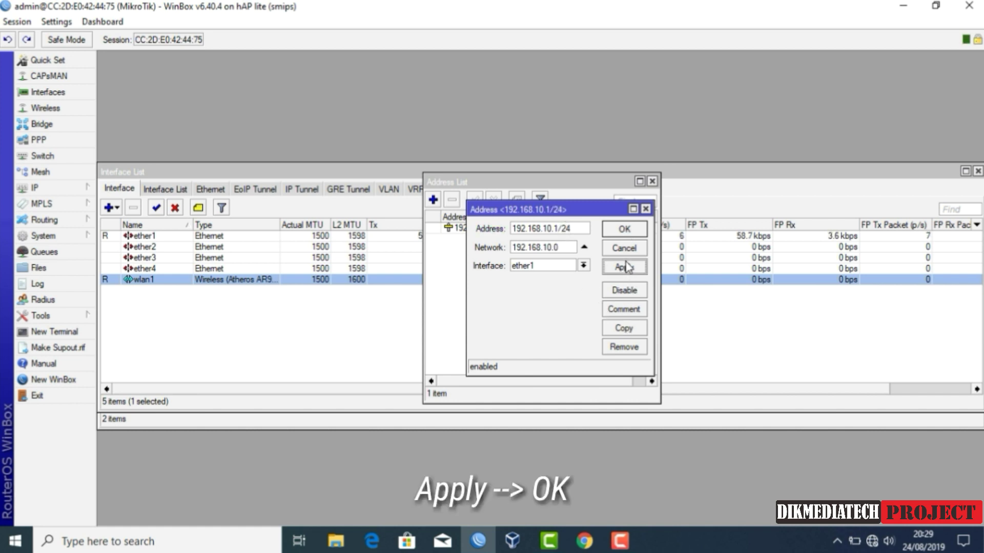
left_click(623, 231)
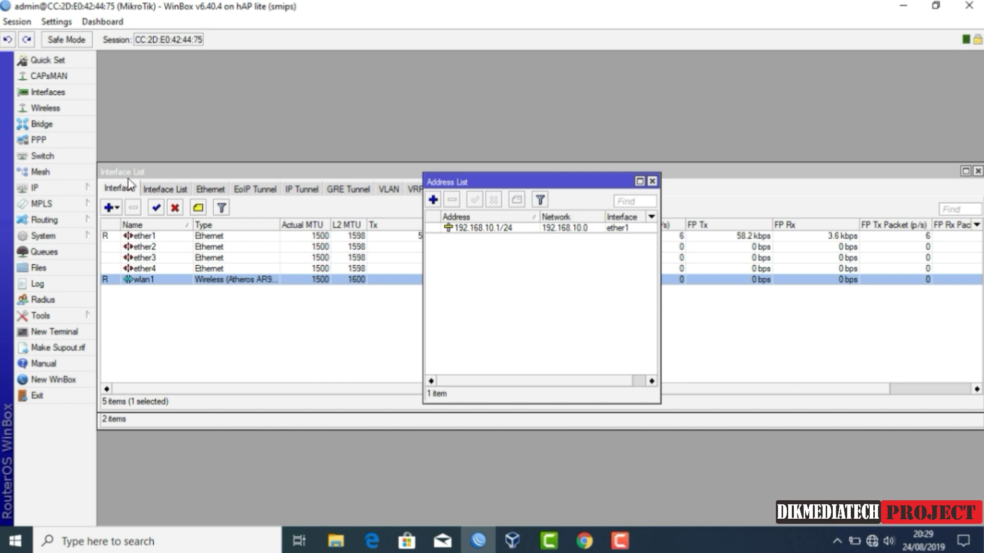
left_click(62, 188)
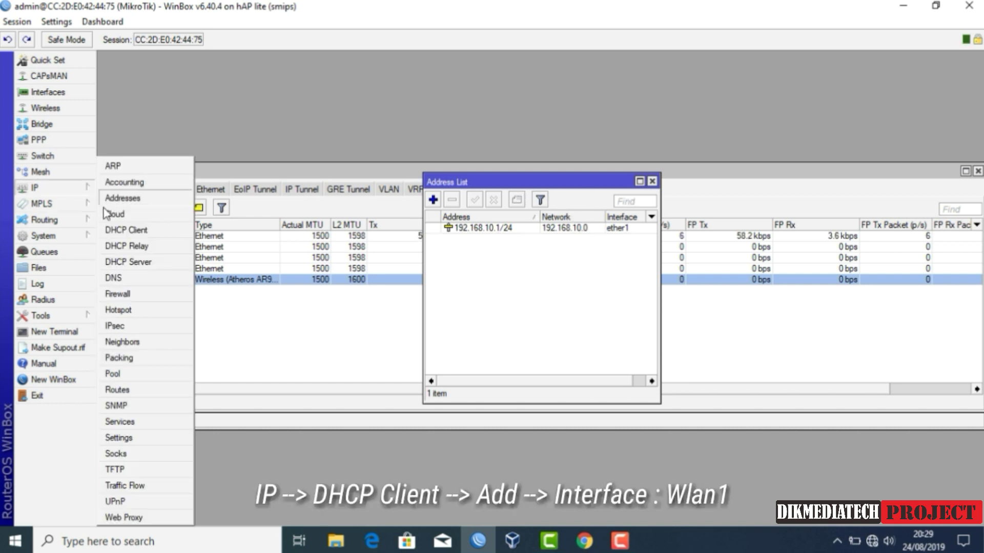
Step: Create a DHCP client on interface wlan1 and save it
left_click(126, 230)
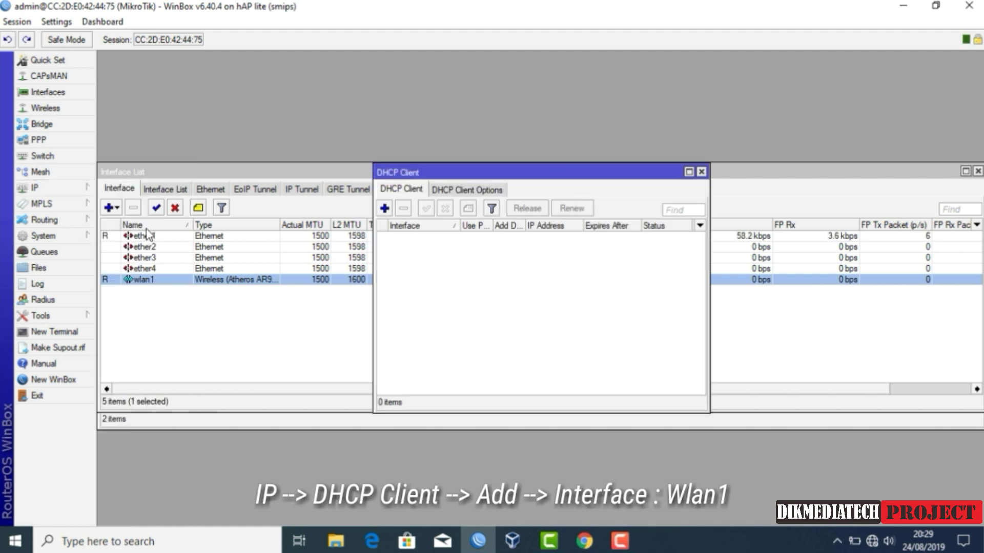
left_click(384, 208)
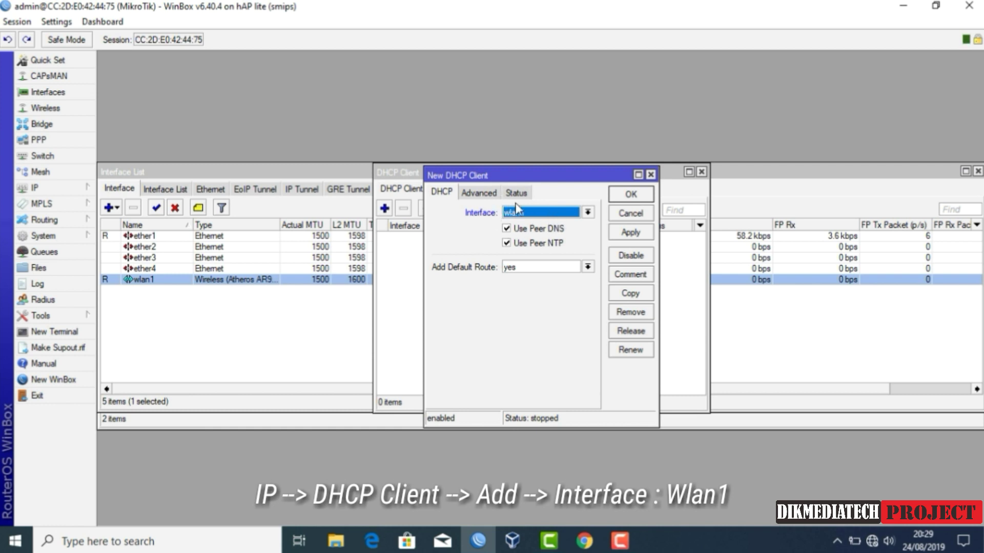
left_click(631, 232)
left_click(631, 194)
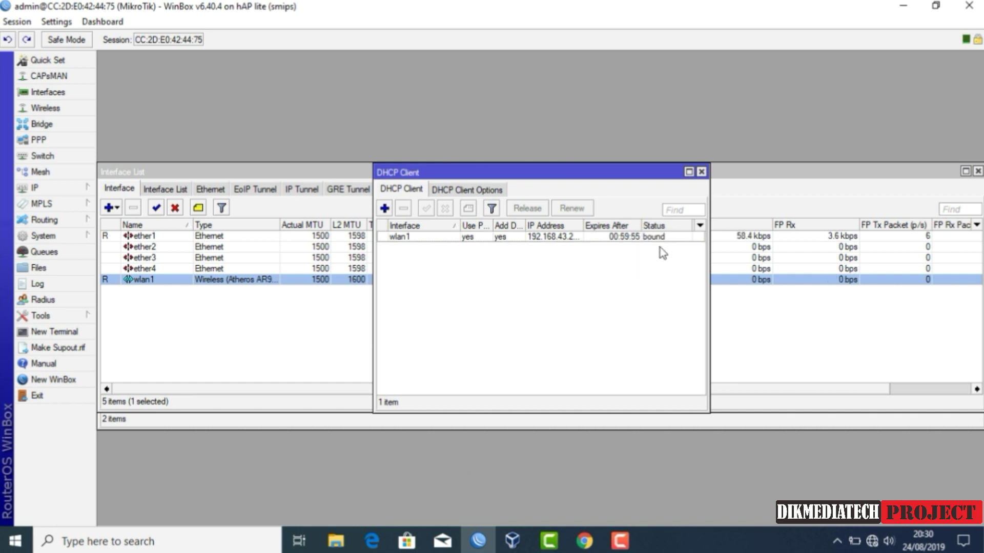
left_click(26, 189)
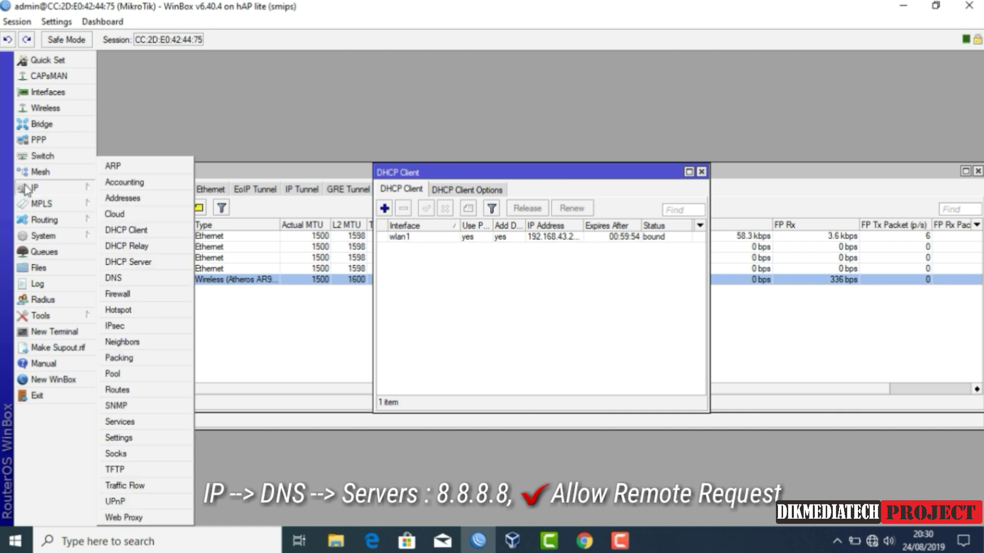
Step: Set DNS server 8.8.8.8, enable Allow Remote Requests, and save
left_click(144, 281)
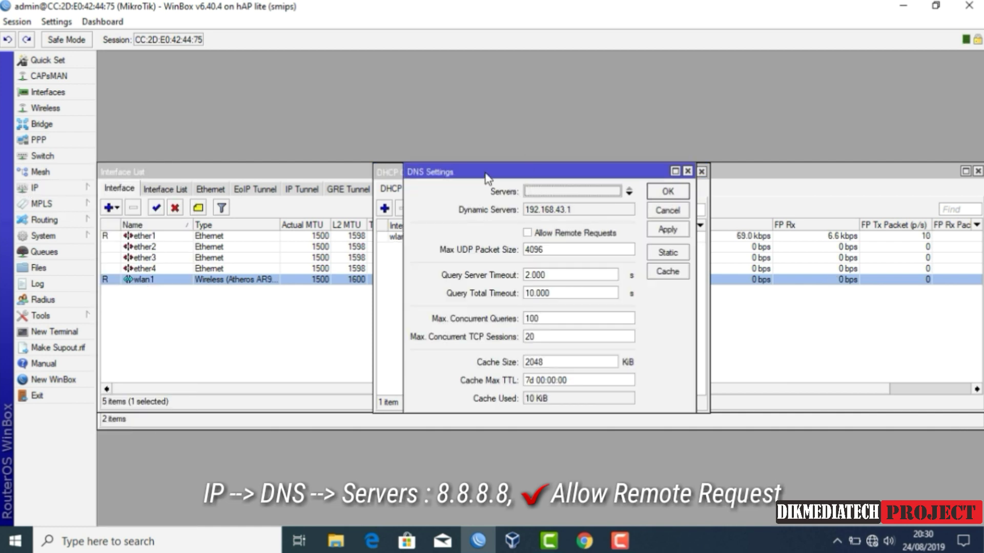
left_click(545, 190)
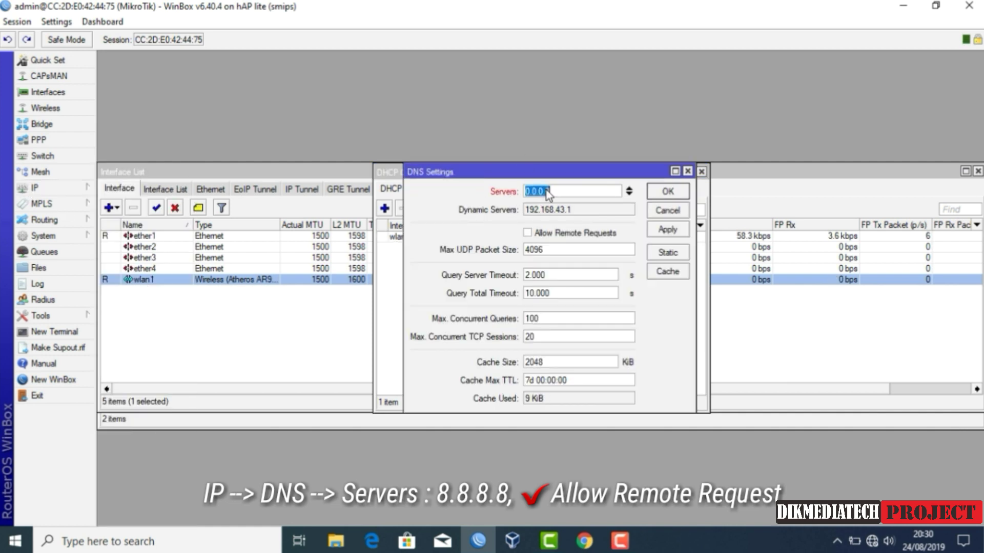
type("8.8.8.8")
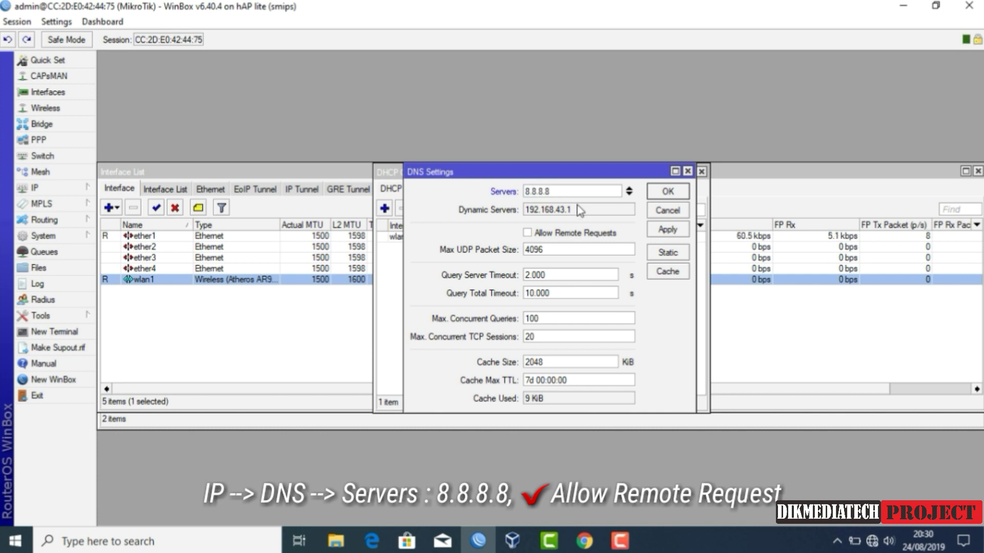
left_click(528, 233)
left_click(670, 229)
left_click(668, 191)
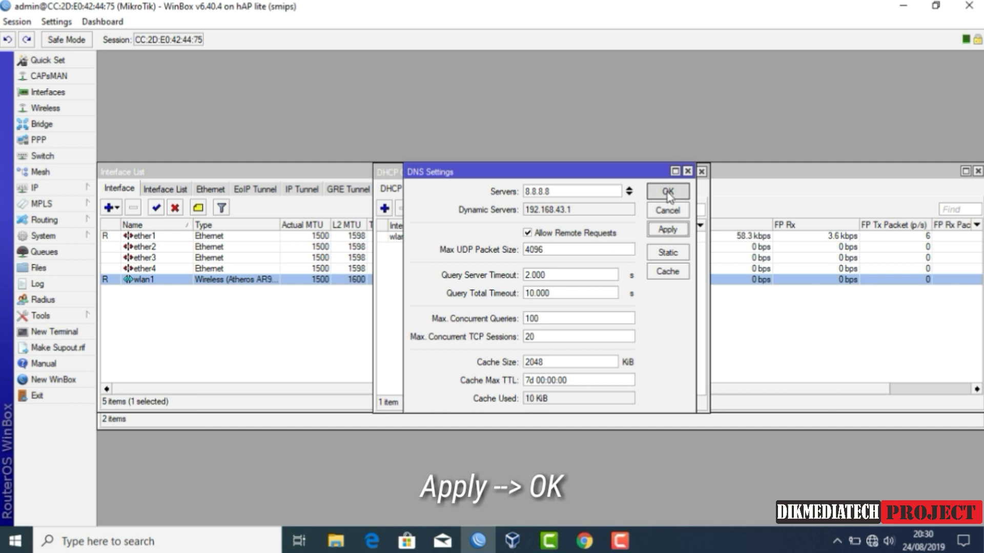
left_click(67, 191)
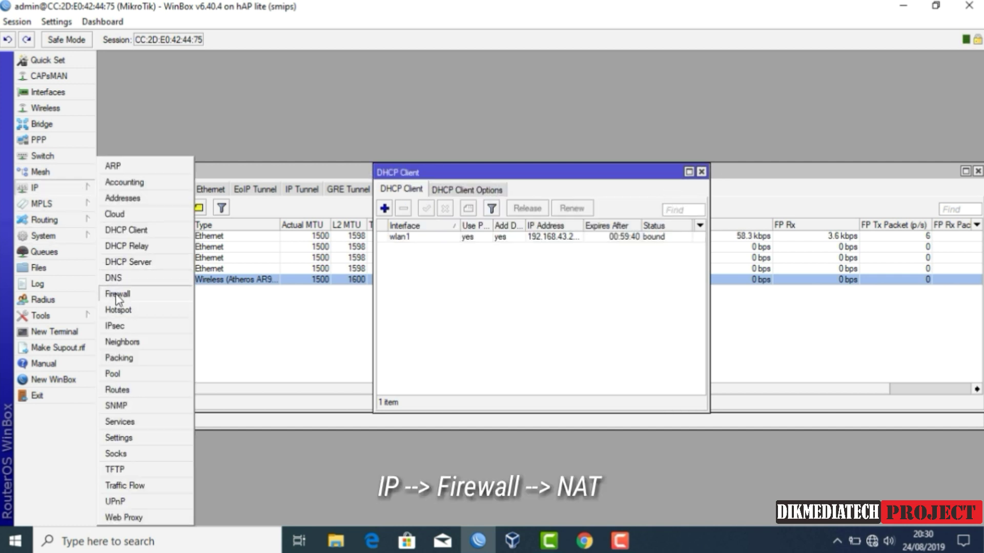
Step: Create a new srcnat NAT rule with Out. Interface wlan1
left_click(143, 298)
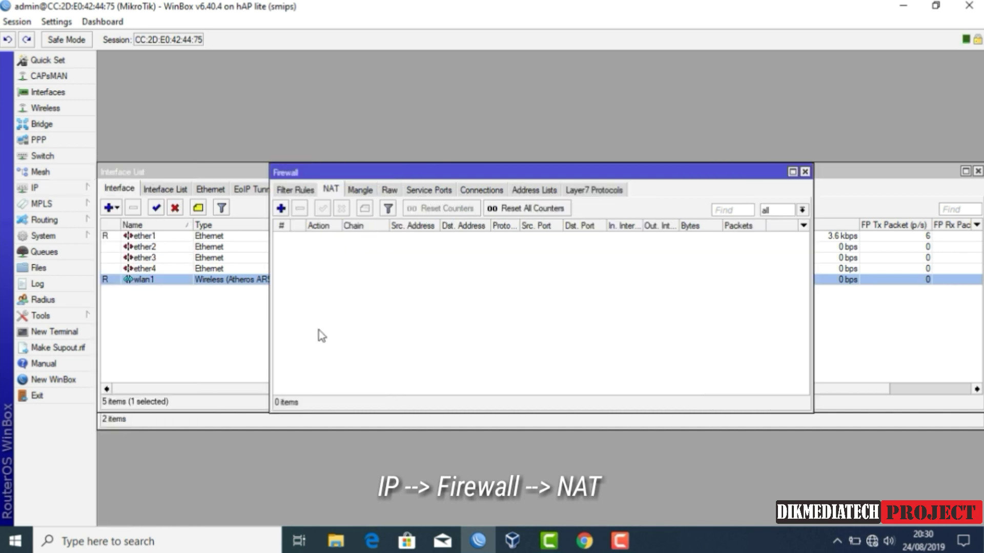
left_click(328, 191)
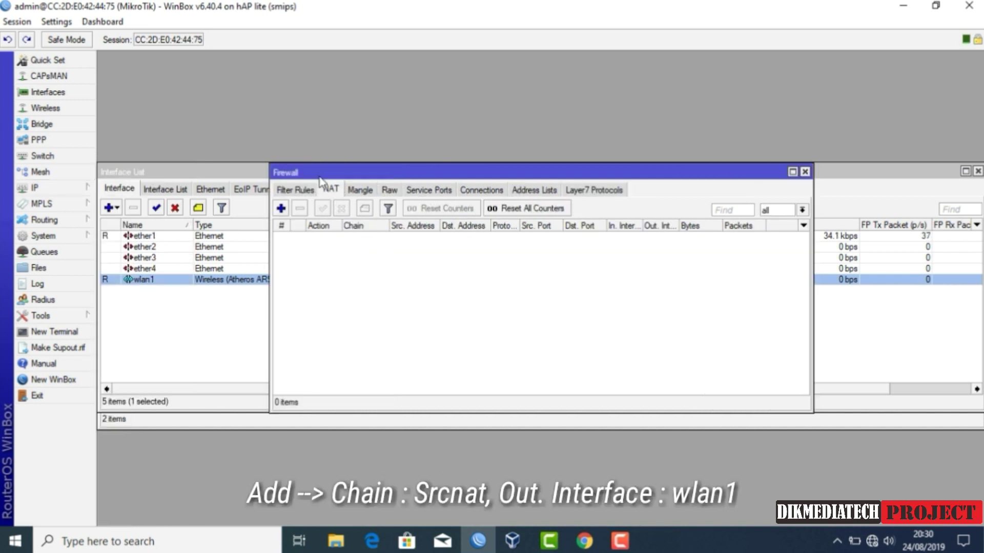
left_click(281, 208)
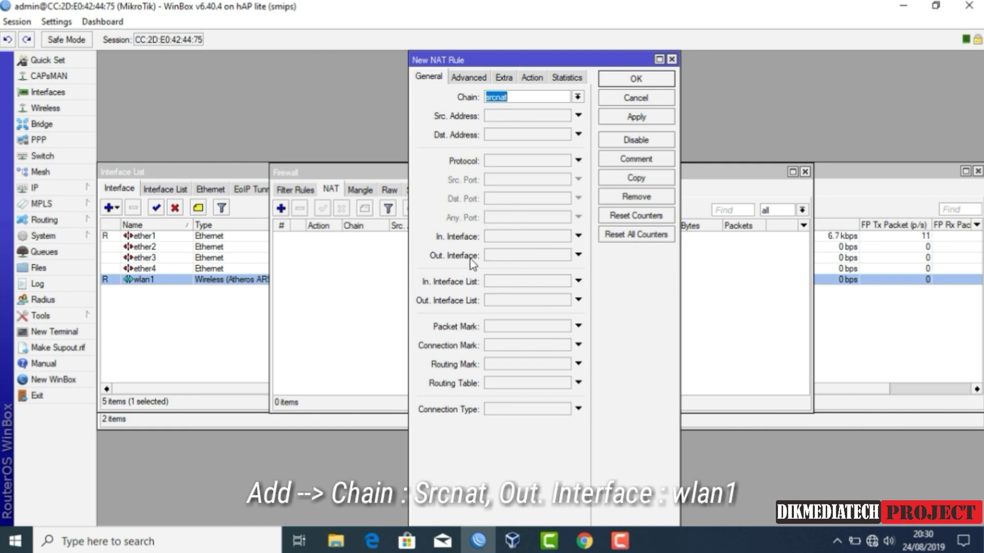
left_click(578, 255)
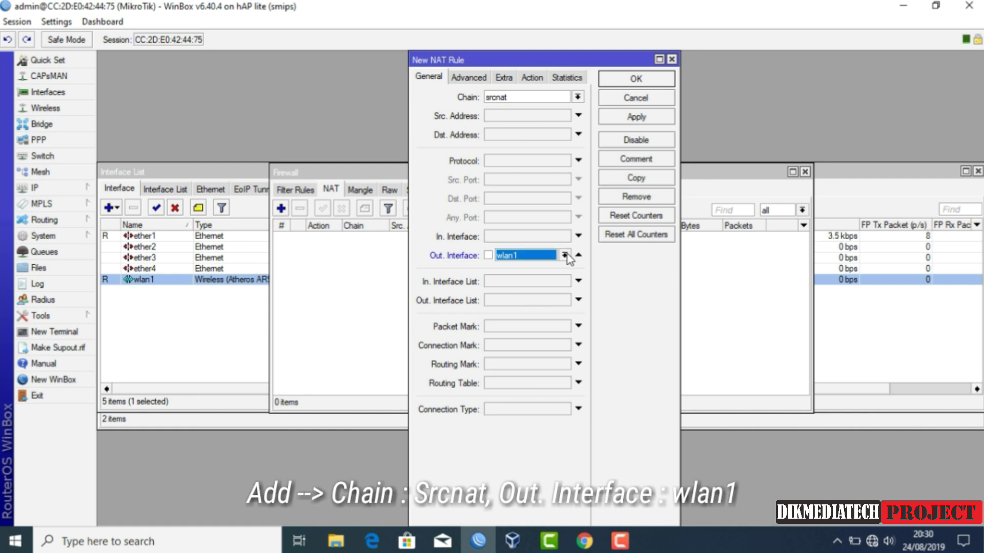
left_click(551, 259)
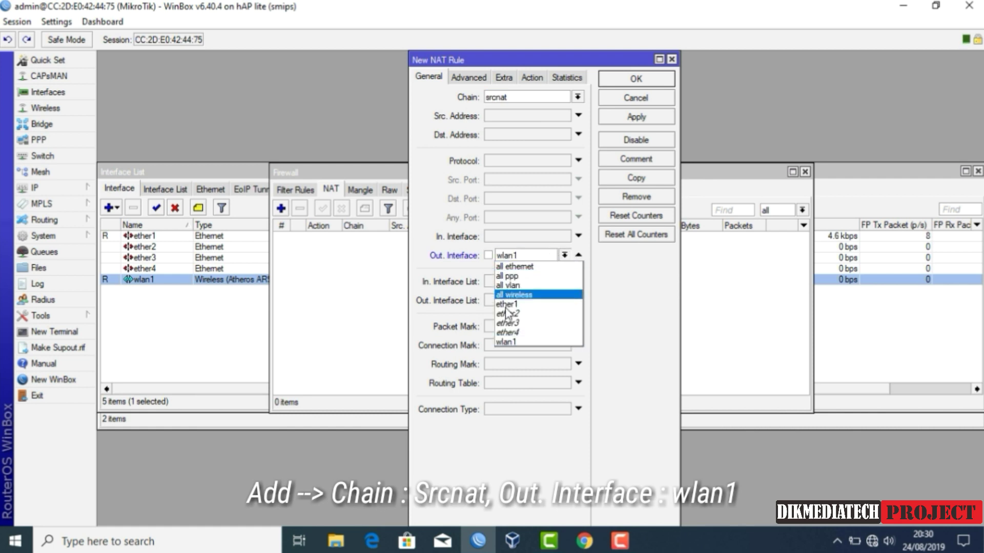
left_click(515, 341)
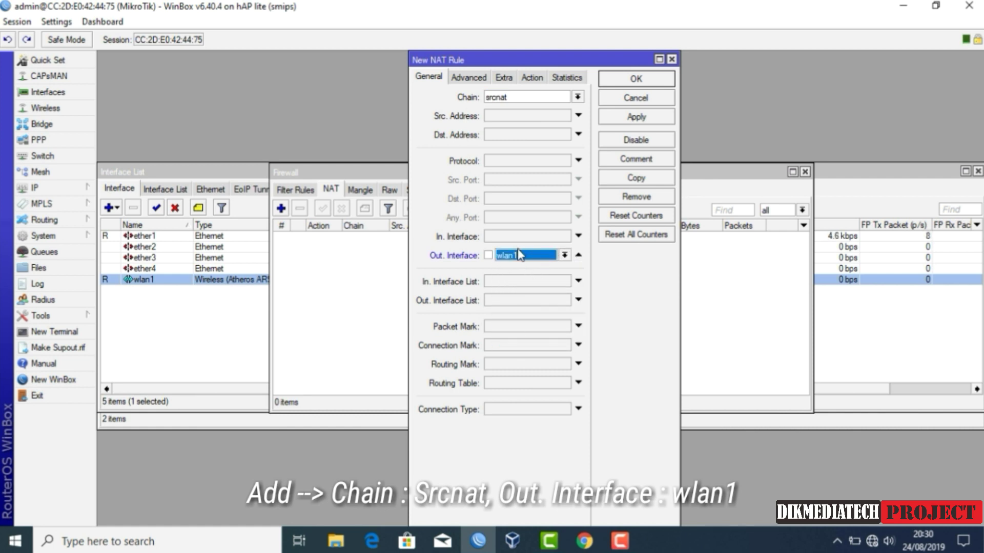
Step: Set the NAT rule's action to masquerade and save the rule
left_click(532, 77)
left_click(511, 100)
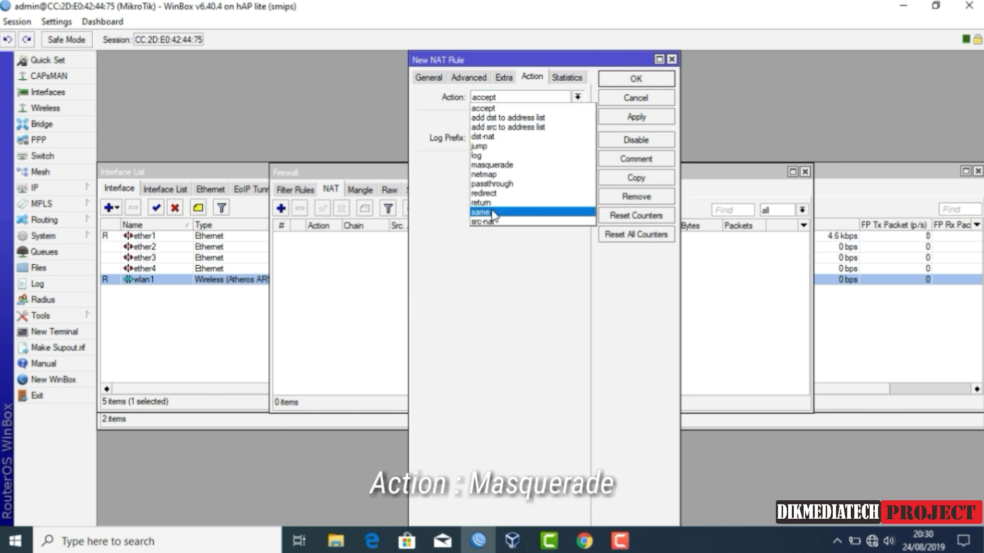
left_click(521, 168)
left_click(649, 118)
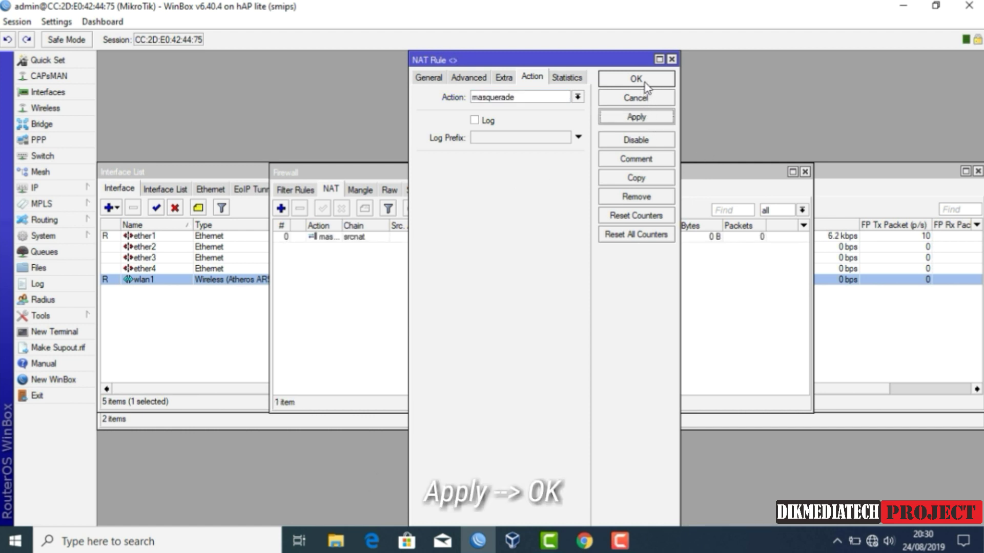
left_click(636, 80)
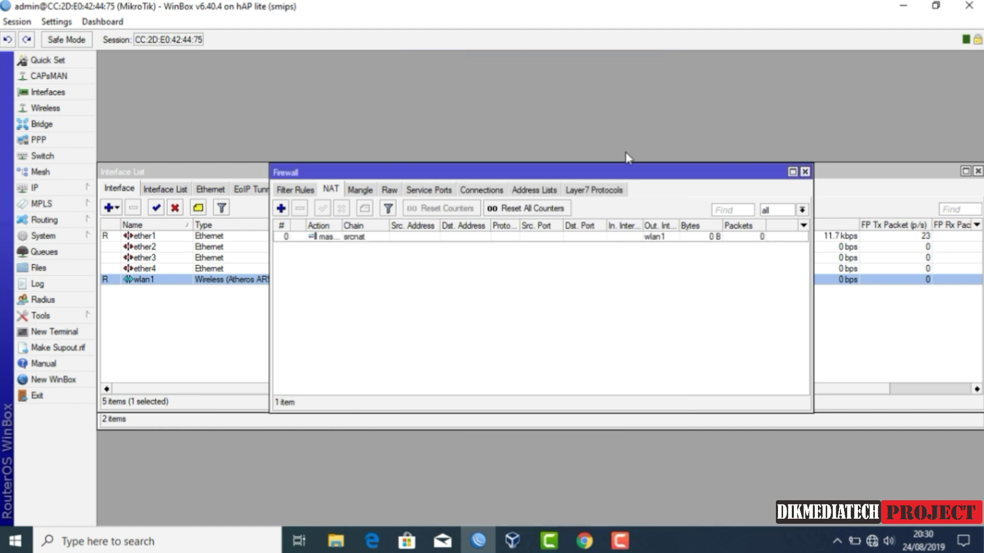
Step: Close the Firewall, DHCP Client, Address List, Interface List and Wireless Tables windows
left_click(804, 172)
left_click(701, 172)
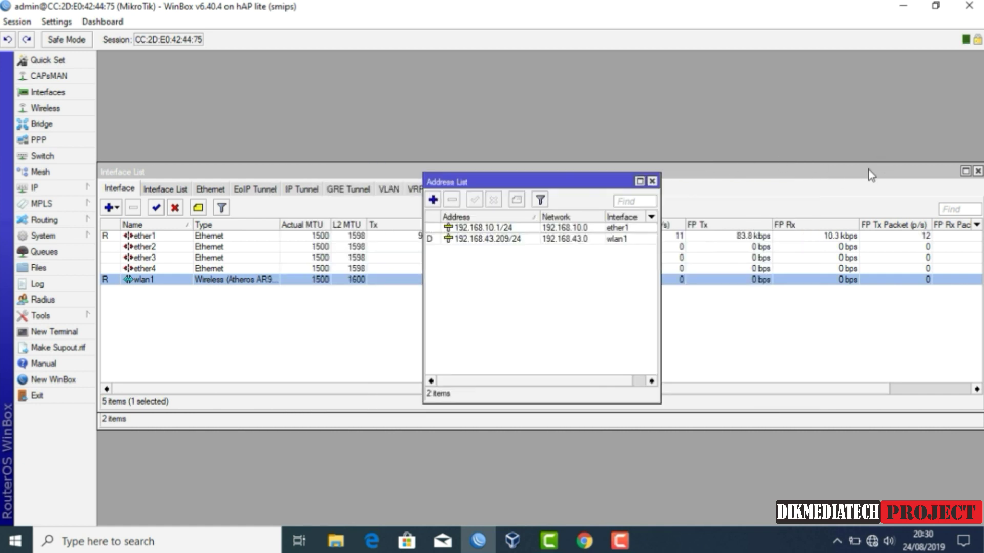
left_click(659, 190)
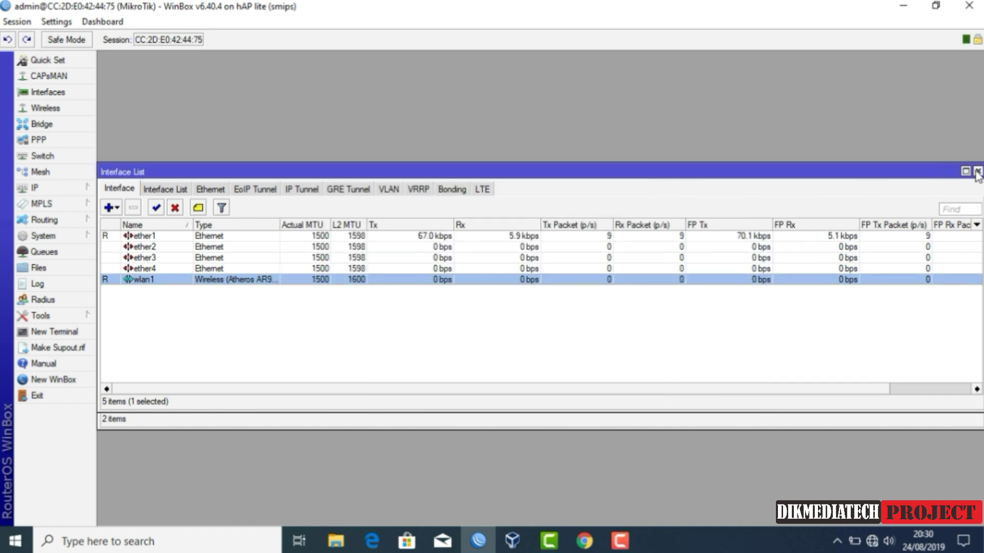
left_click(977, 171)
left_click(977, 189)
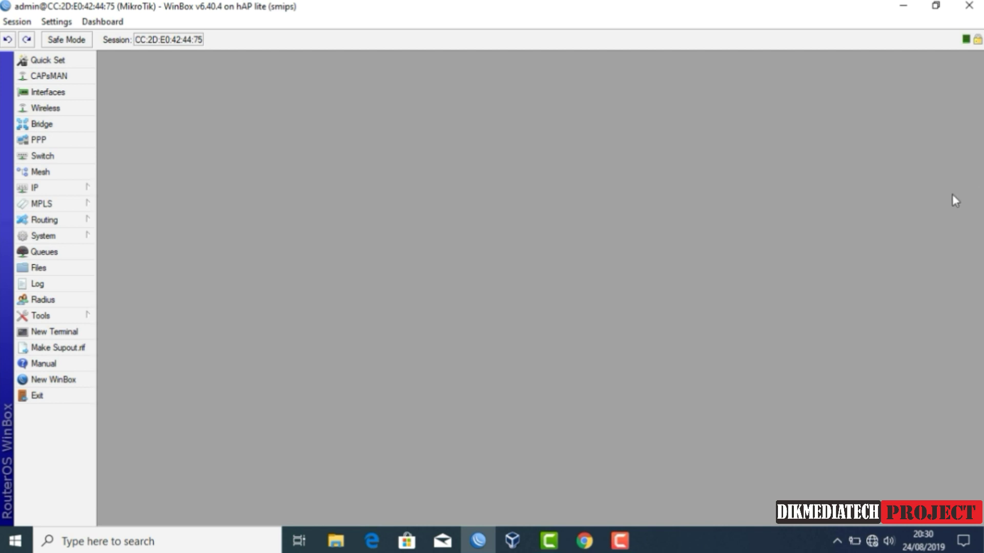
Step: Open the Ethernet adapter's properties from Network Connections
right_click(872, 541)
left_click(872, 532)
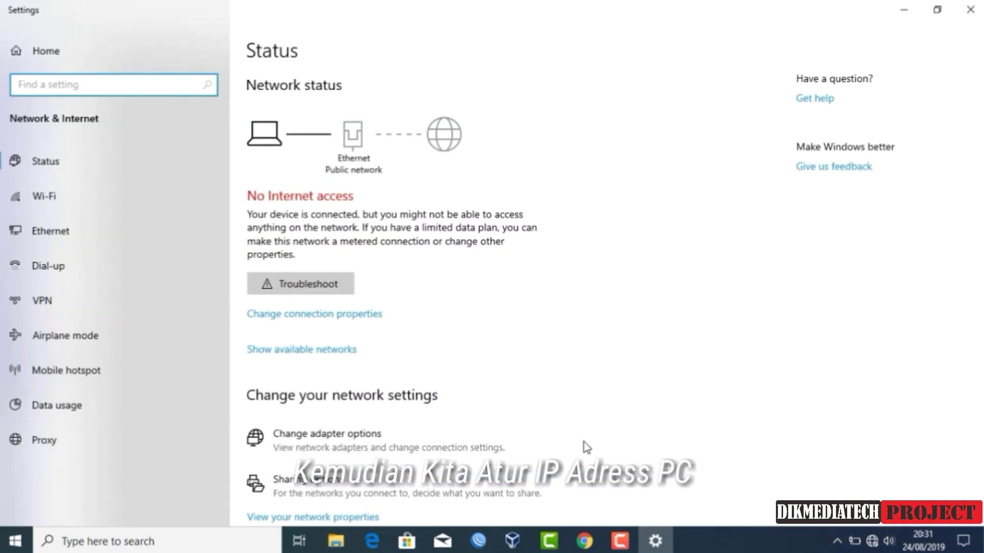
left_click(391, 460)
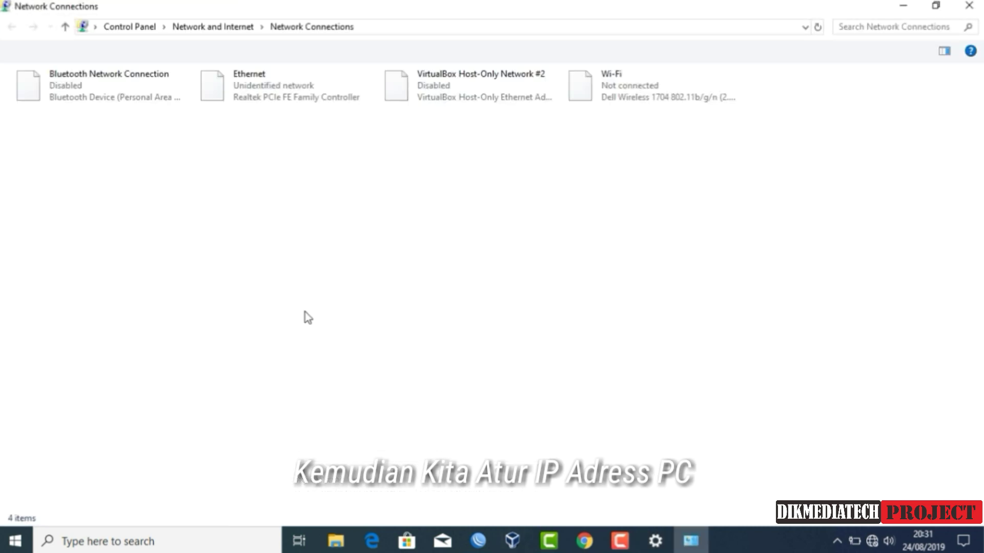
left_click(236, 95)
double_click(236, 95)
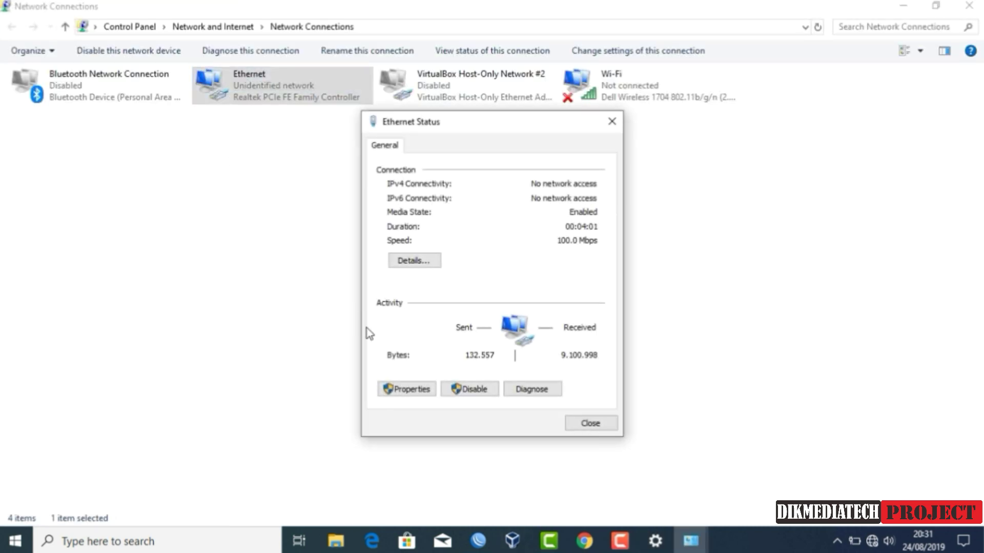
left_click(409, 389)
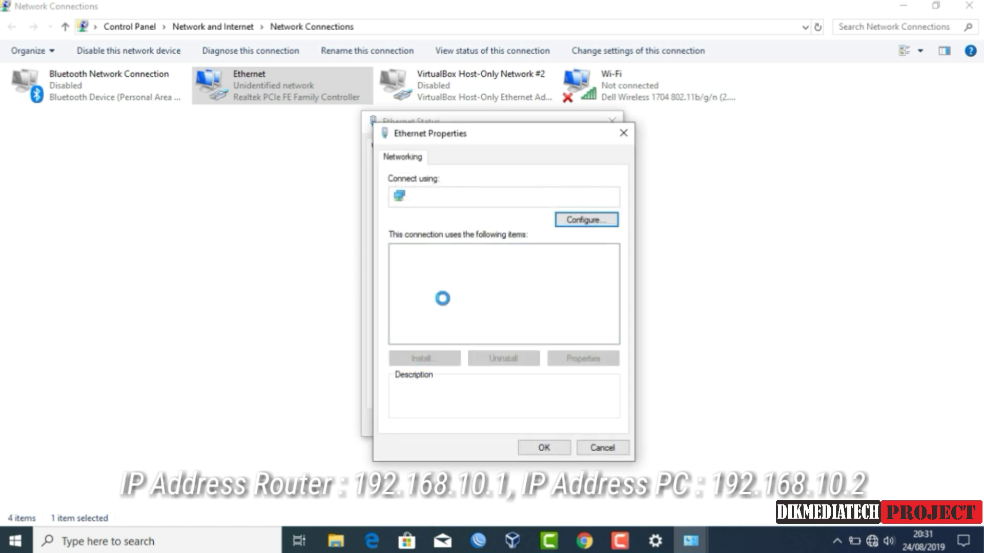
Step: Set static IPv4 192.168.10.2, mask 255.255.255.0, gateway 192.168.10.1, DNS 8.8.8.8, and save
double_click(491, 300)
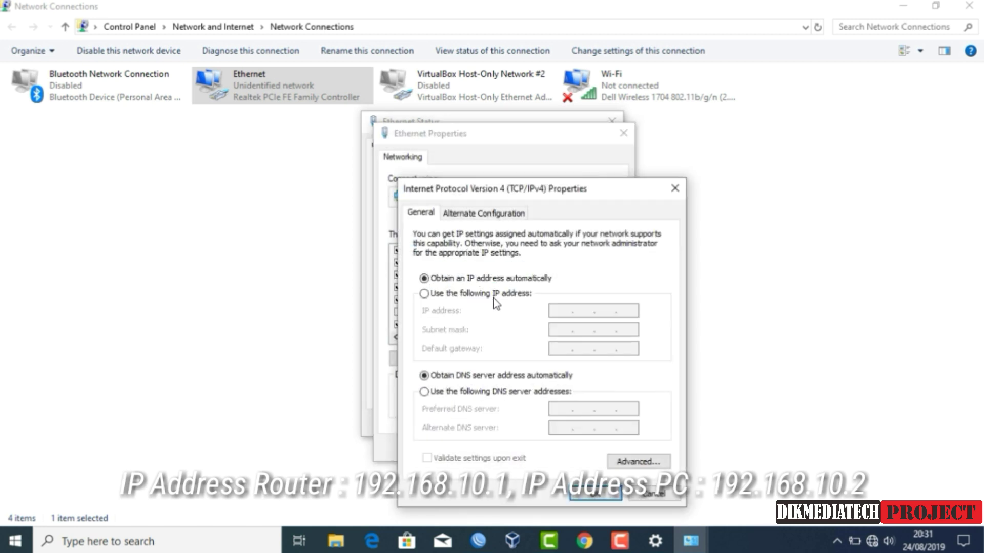
left_click(499, 292)
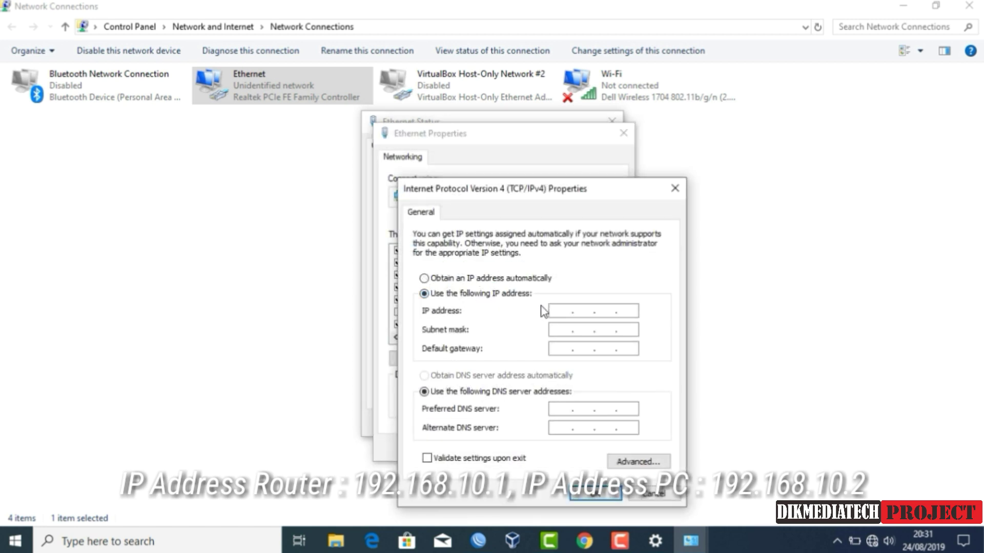
left_click(560, 311)
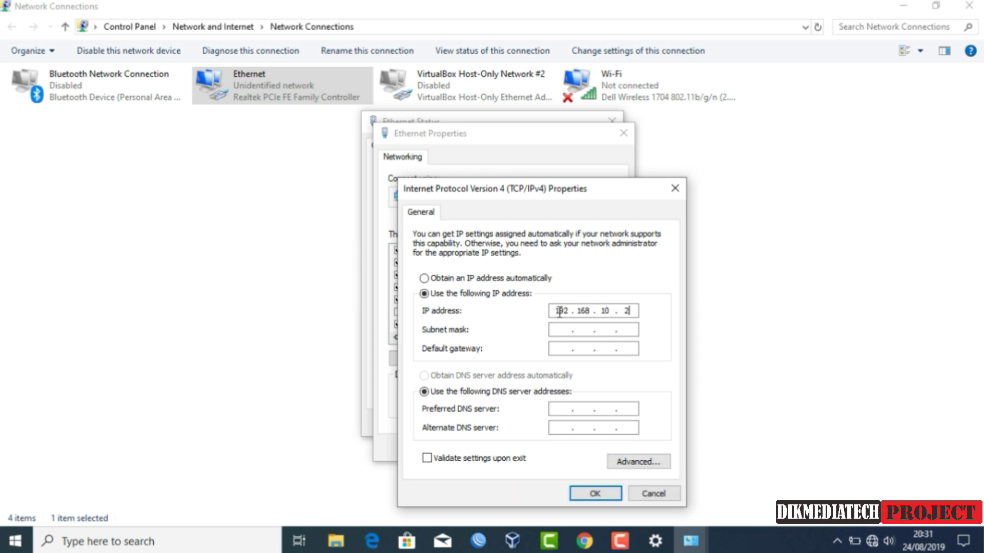
key("Tab")
key("Tab")
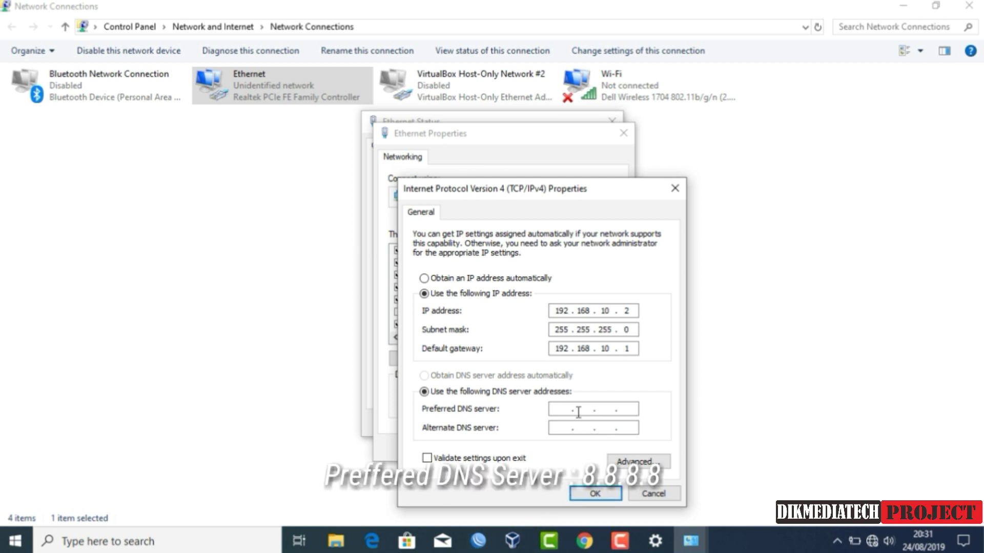
left_click(560, 408)
left_click(594, 495)
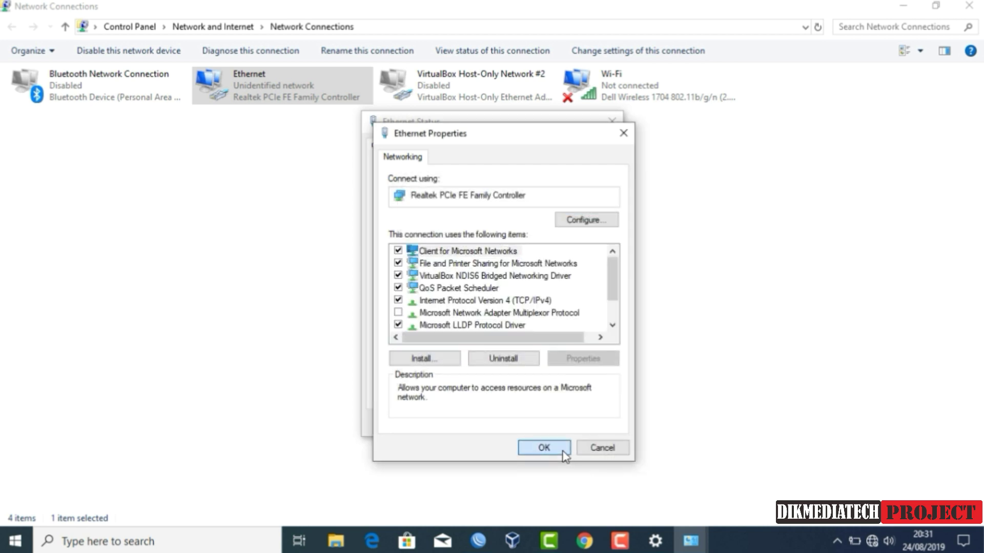
left_click(564, 451)
left_click(579, 423)
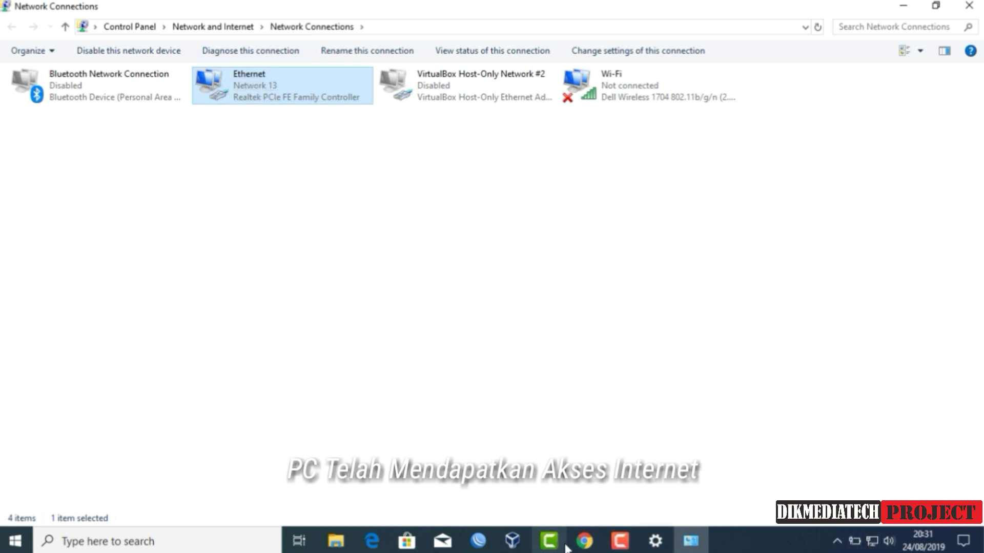
Step: Launch Command Prompt via Start search and run ping 8.8.8.8 -t
left_click(591, 545)
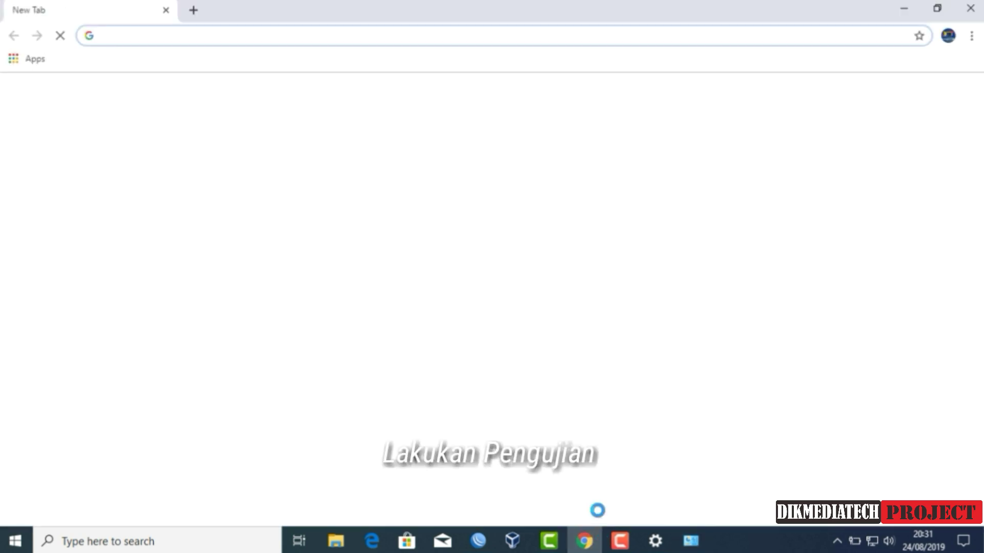
key("super")
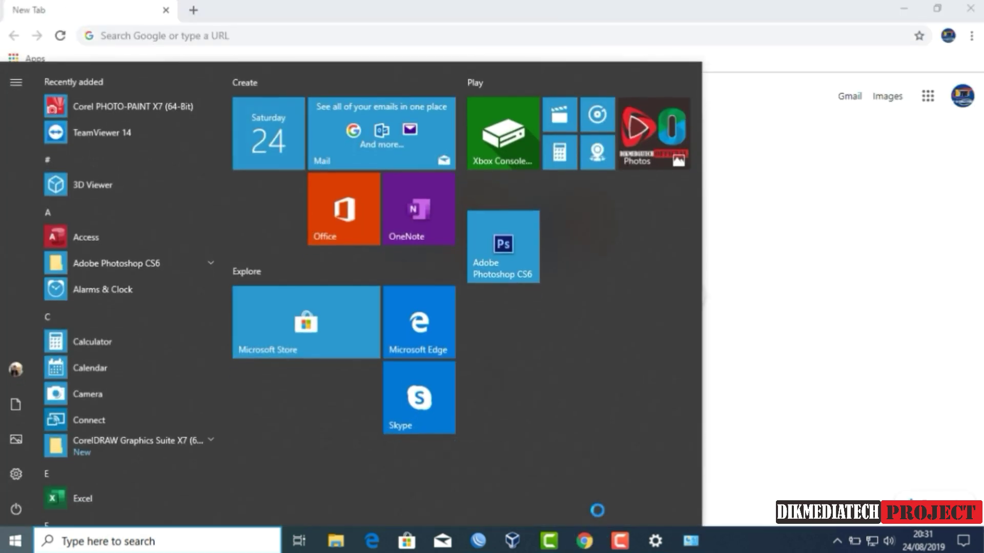
type("cmd")
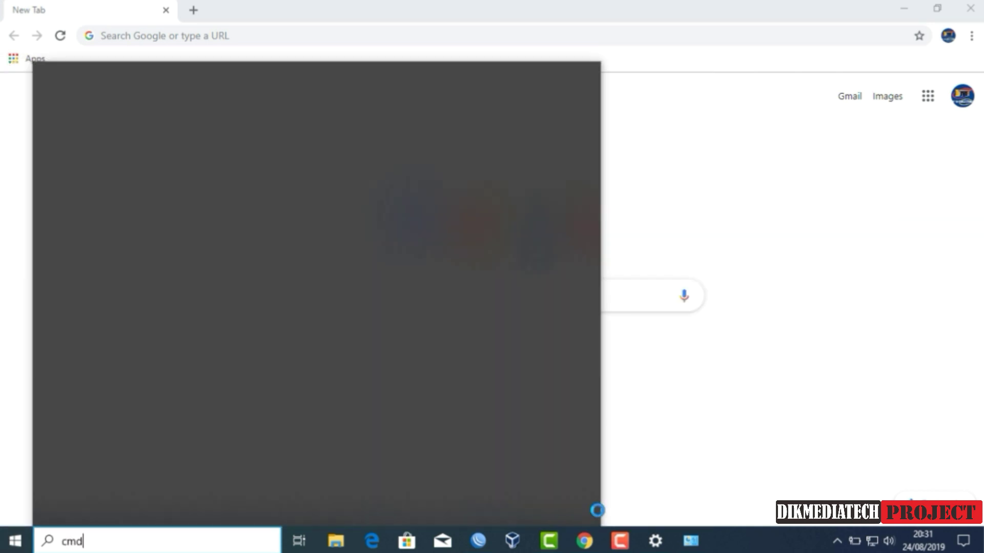
key("Return")
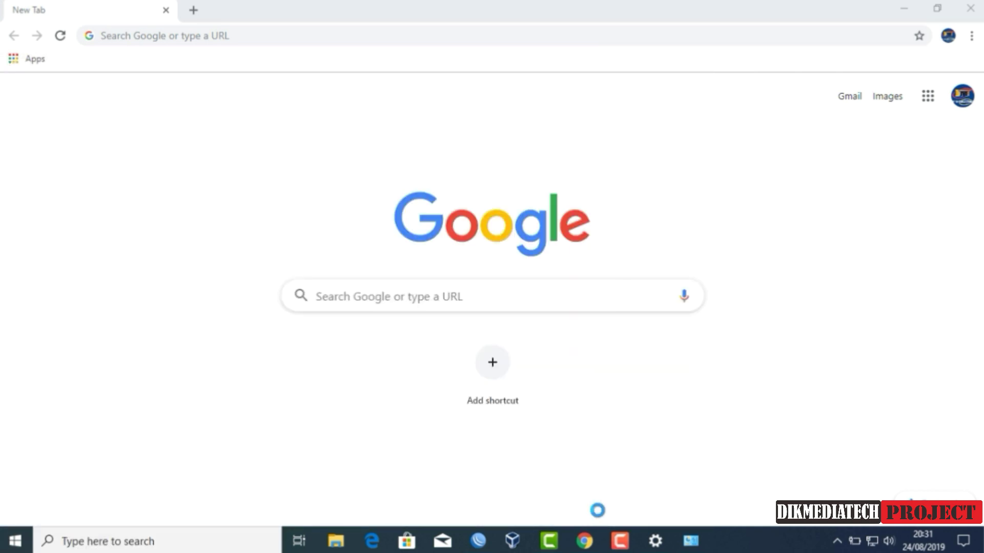
type("ping 8.8.8.8 -t")
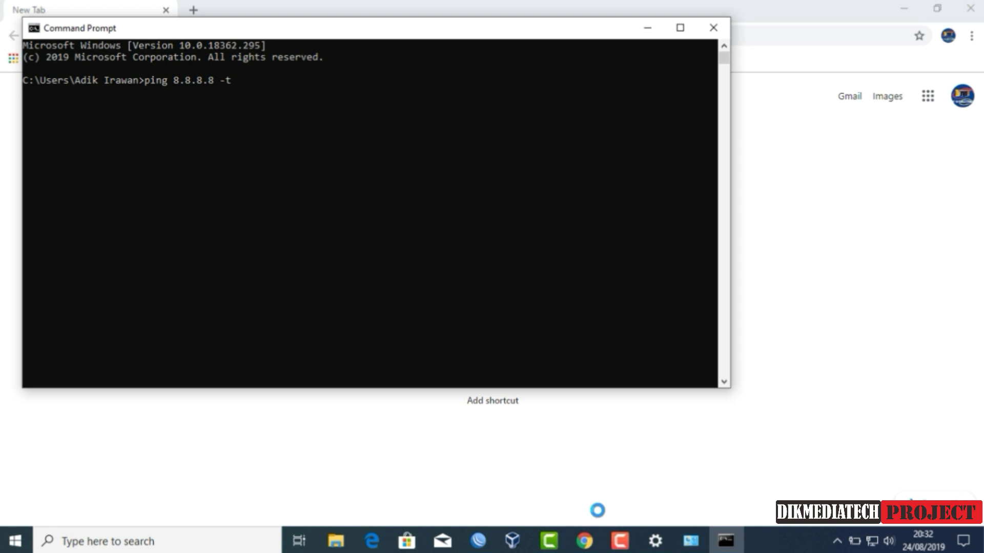
key("Return")
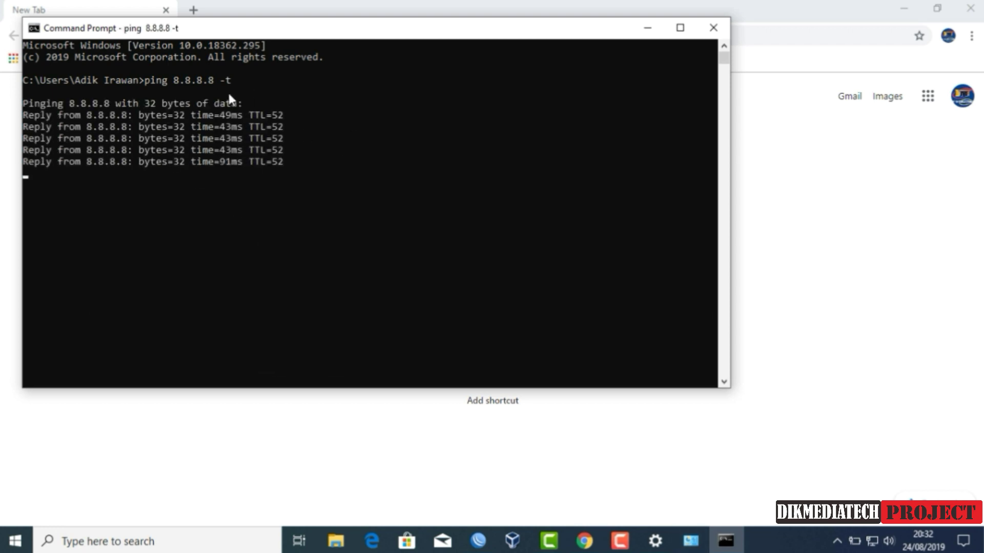
Step: Run a Google search for 'Dikmediatech' in Chrome to confirm browsing through the router, then return to WinBox
left_click(584, 541)
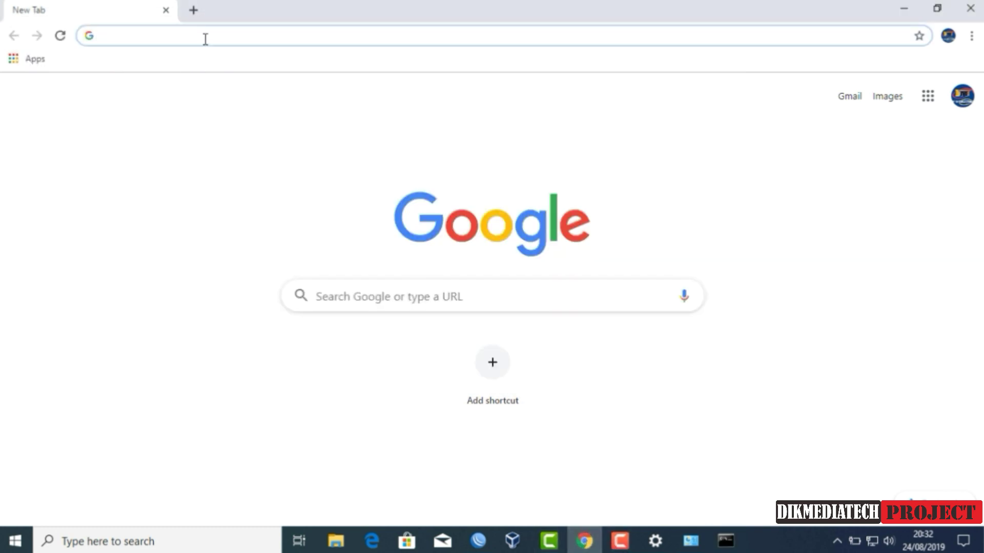
type("Dikmediate")
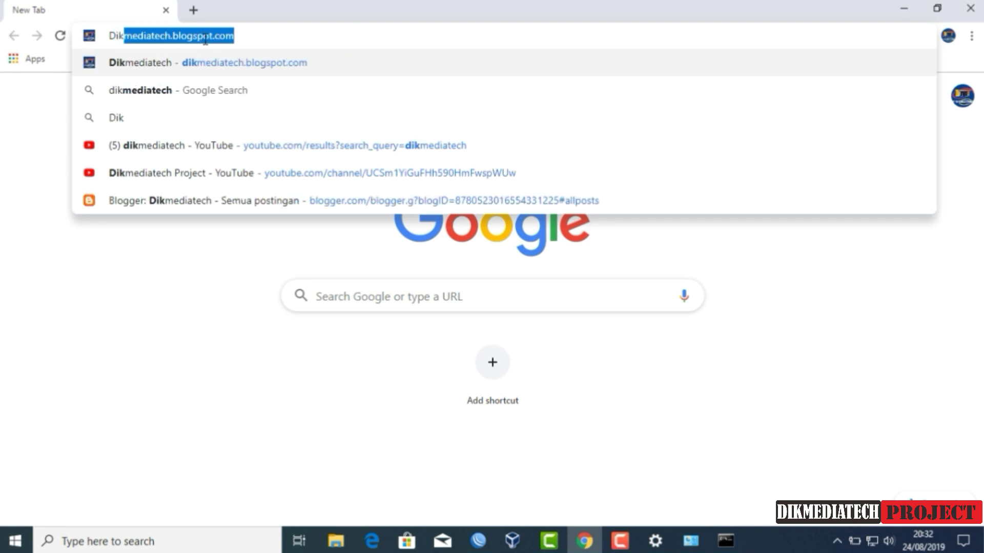
type("ch")
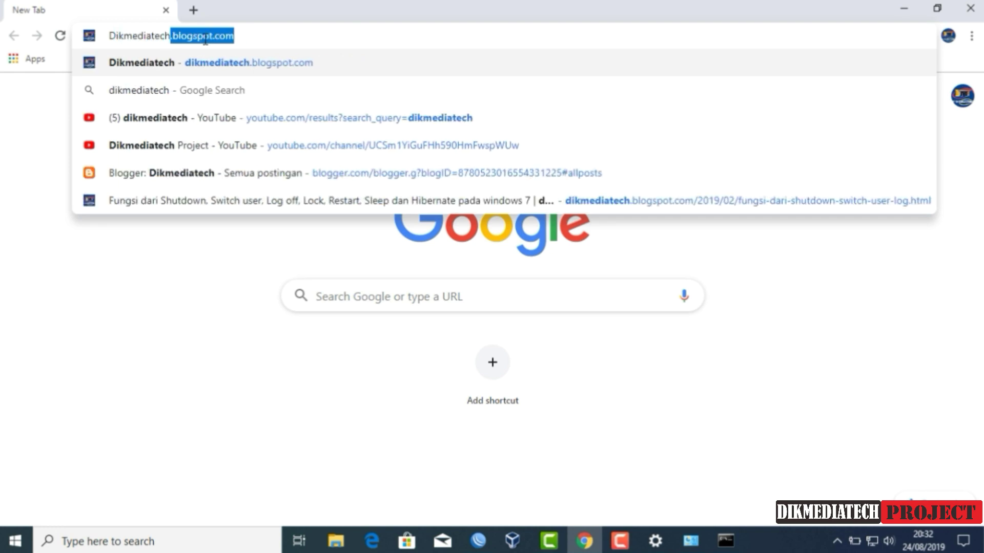
left_click(194, 93)
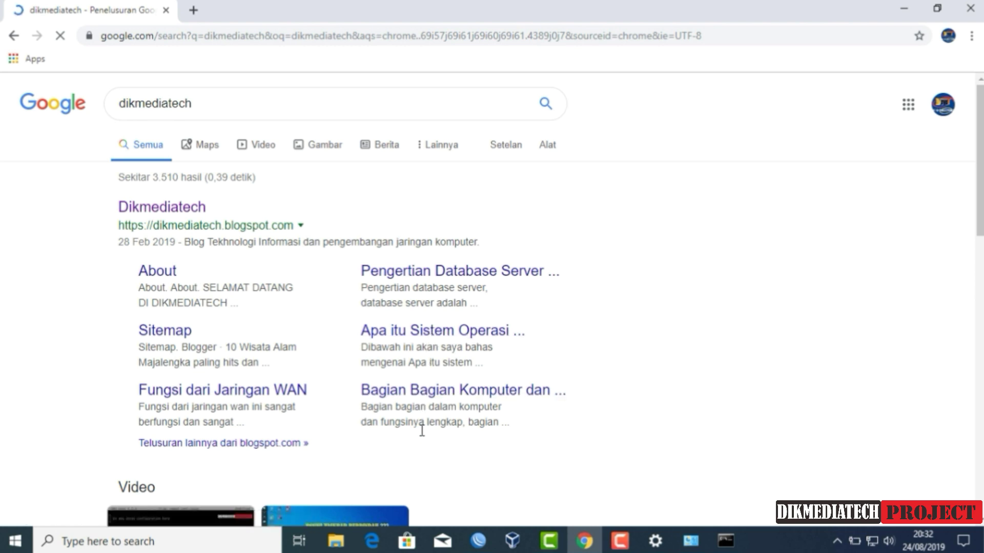
left_click(478, 540)
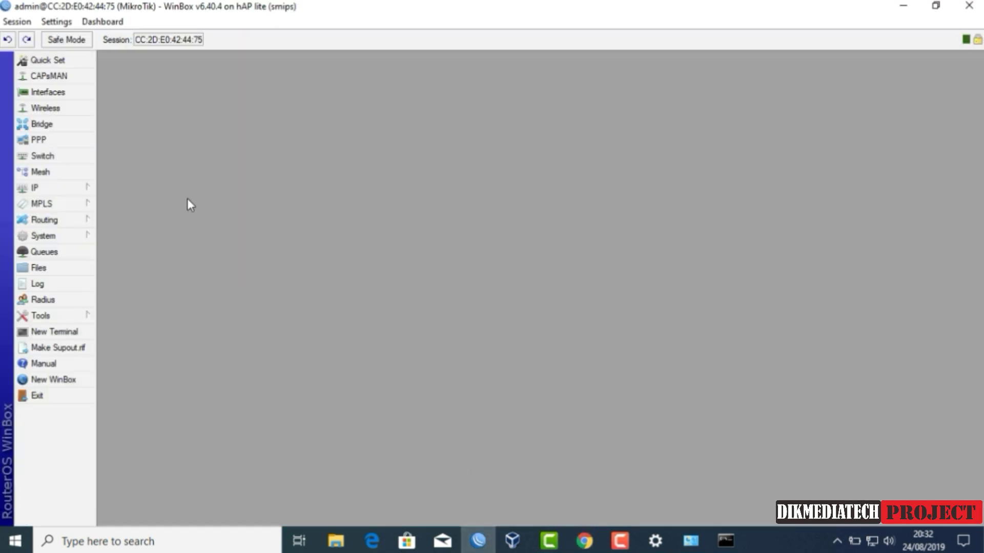